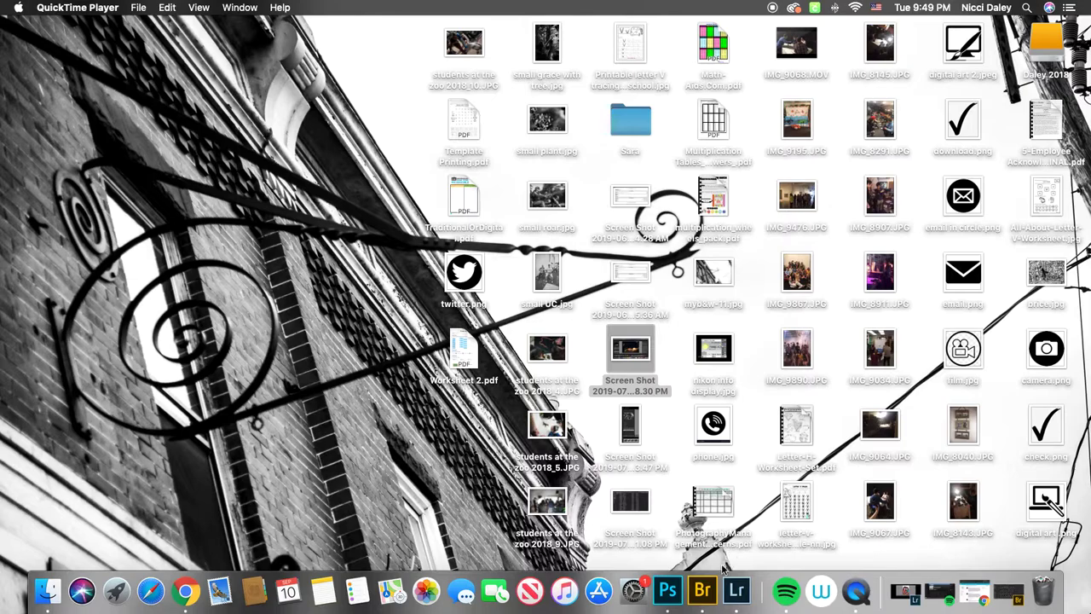
- Switch to the browser, open Google Drive in a new tab and maximize the window
left_click(701, 591)
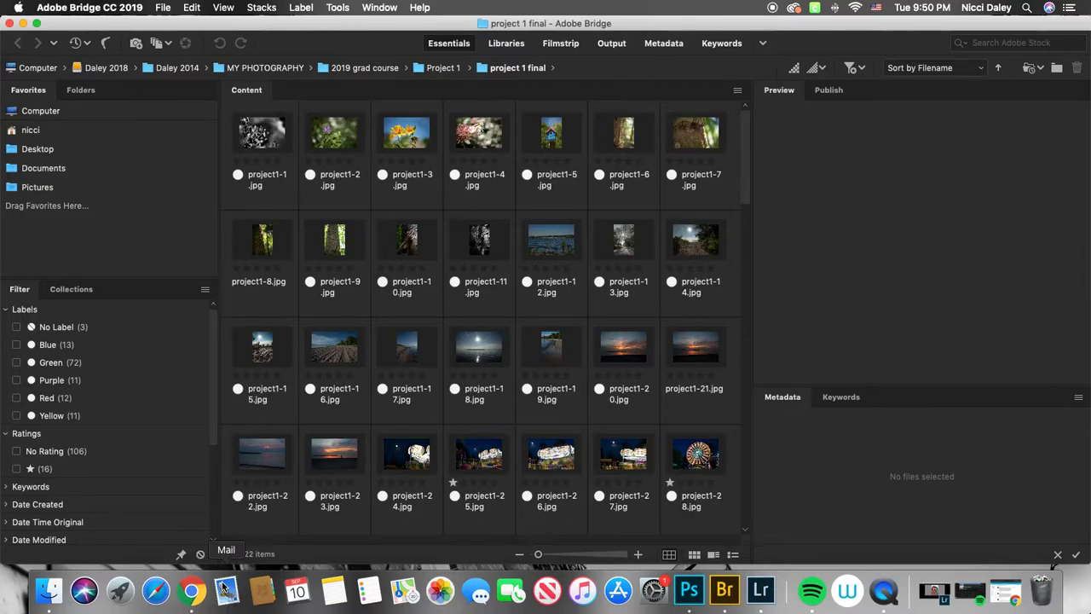
left_click(193, 590)
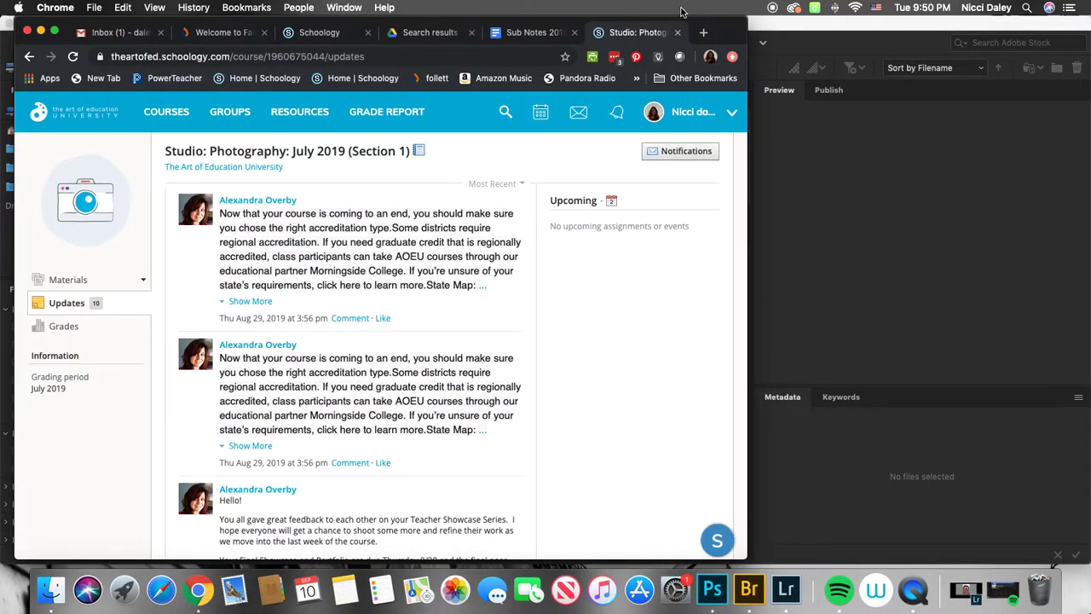
left_click(703, 33)
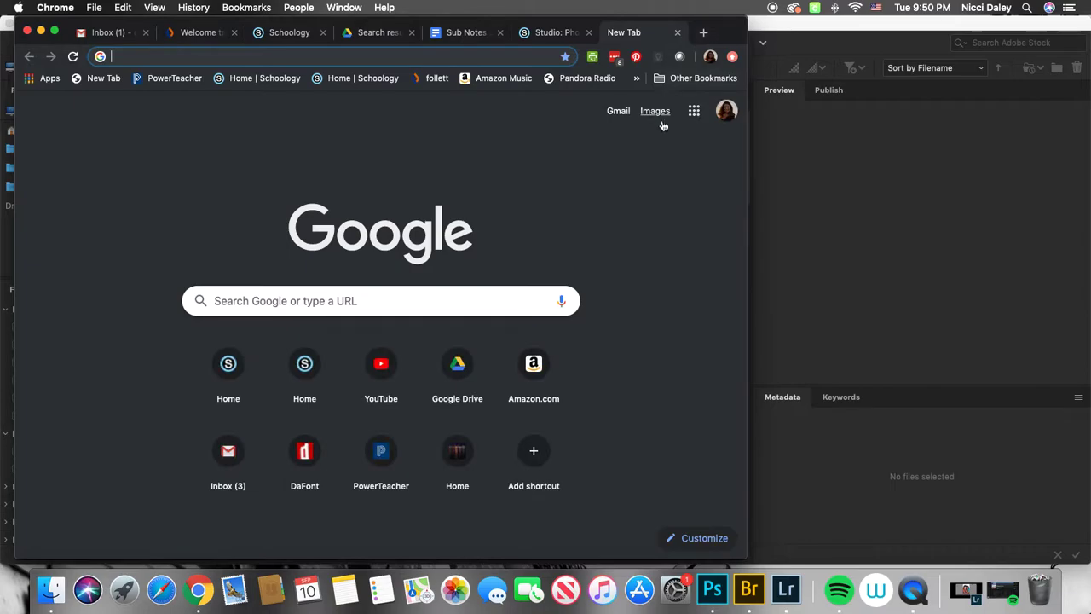
left_click(694, 110)
left_click(683, 187)
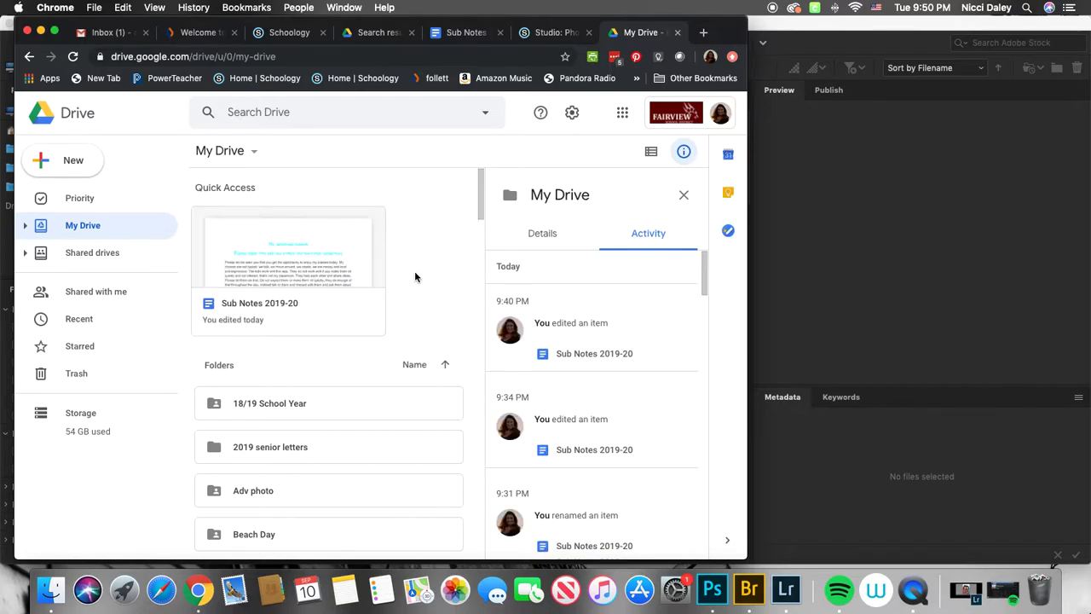
left_click(54, 32)
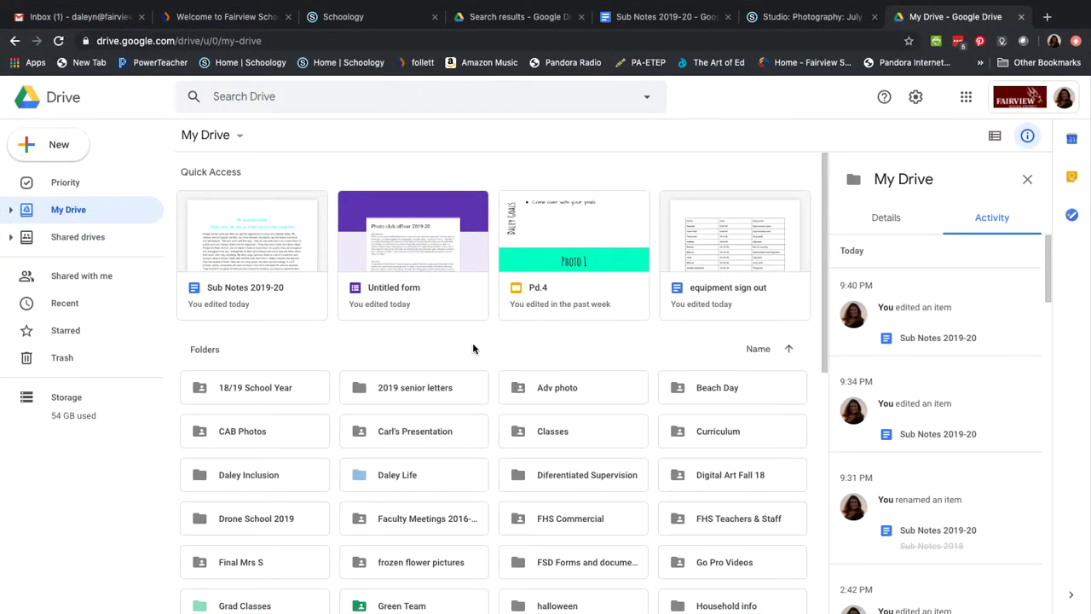
- Create a new folder named partner in My Drive and open it
right_click(474, 345)
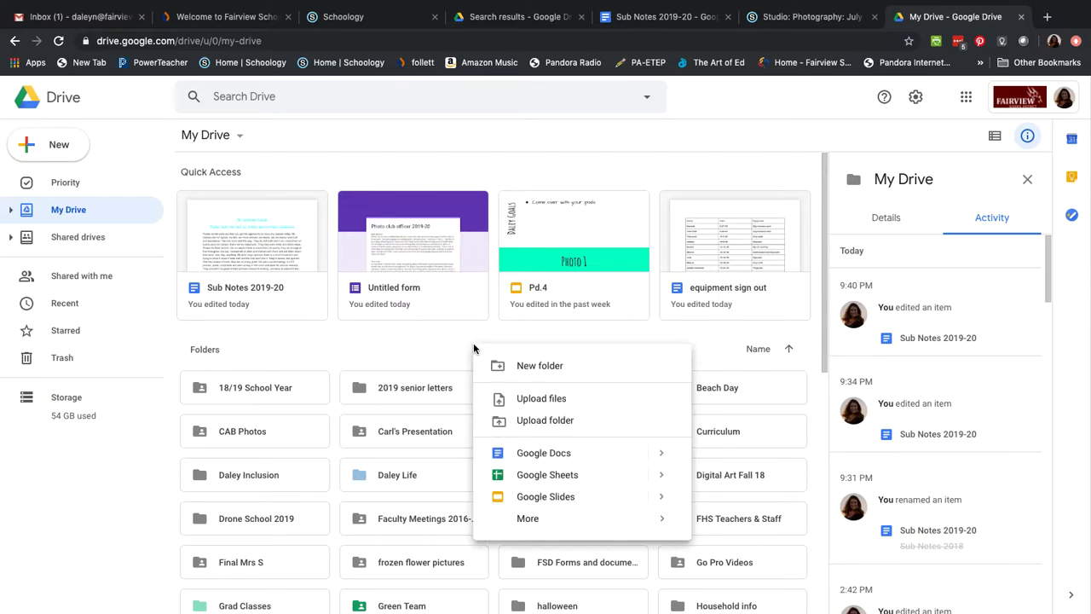
left_click(519, 366)
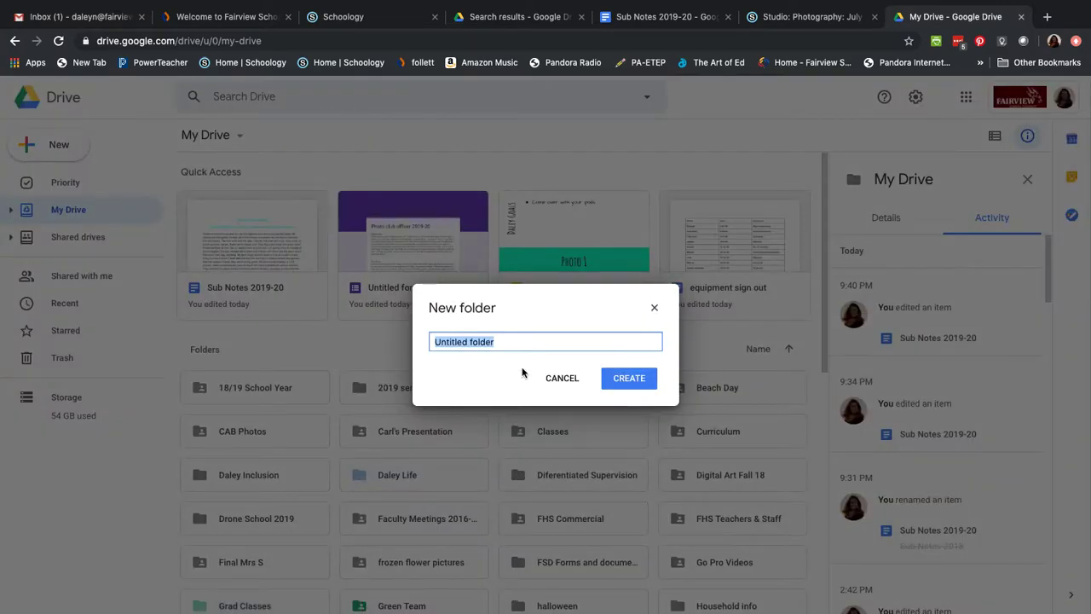
type("partner")
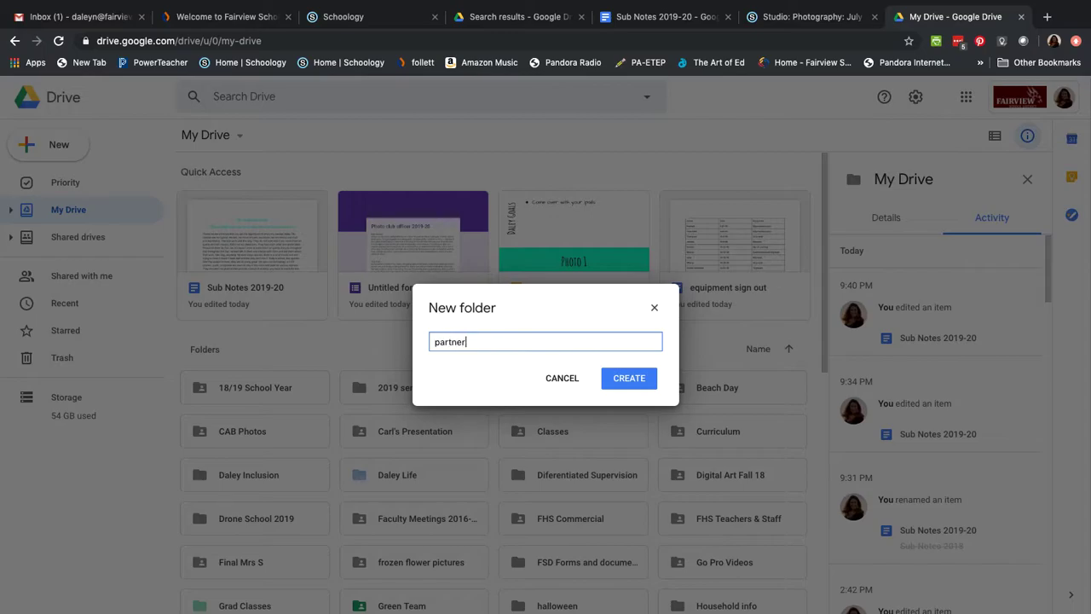
left_click(623, 382)
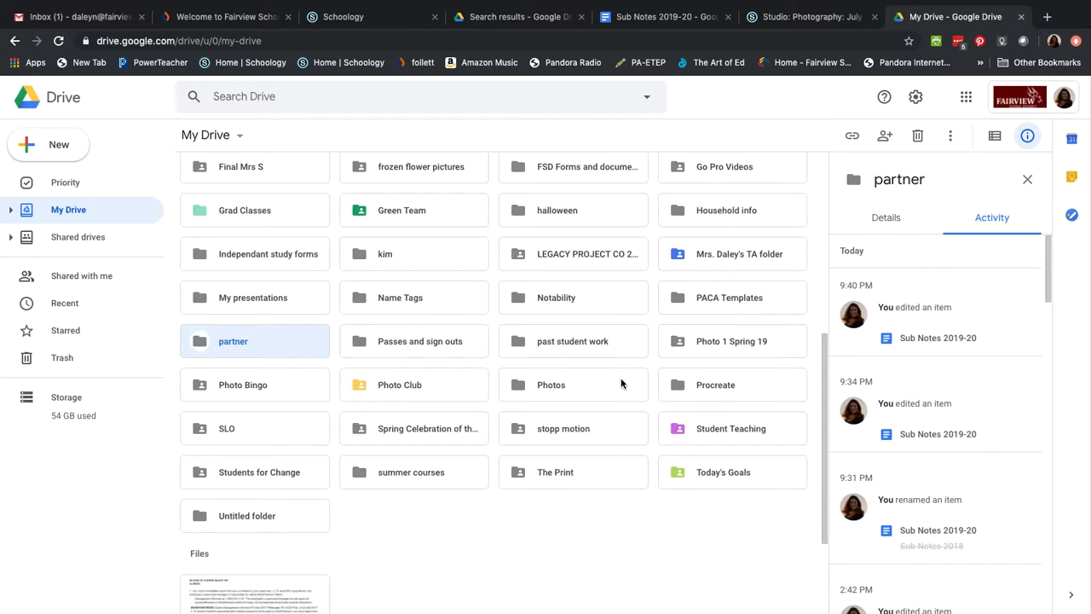
double_click(280, 342)
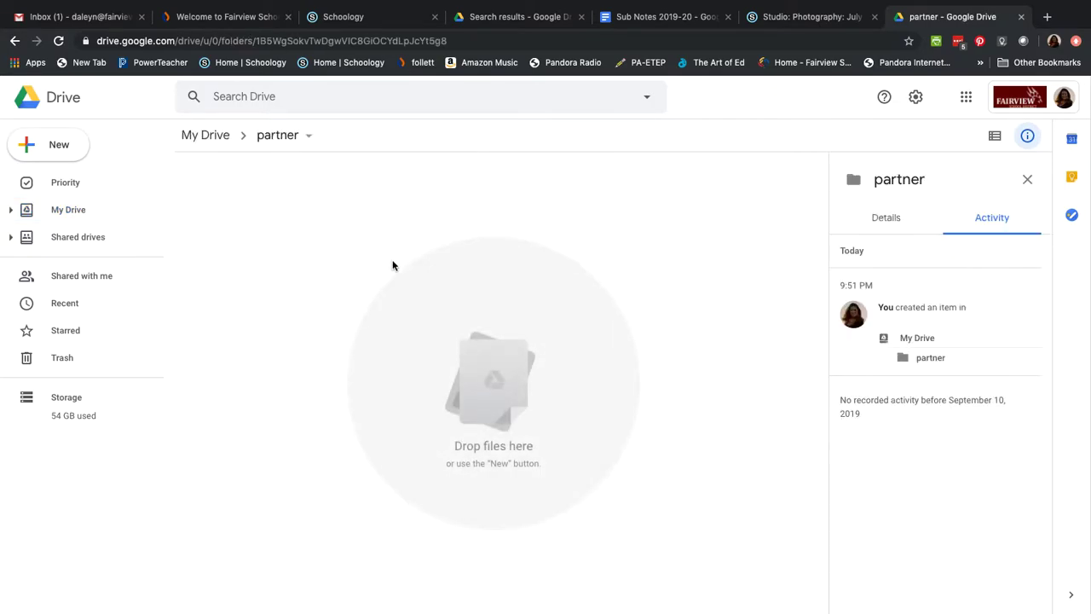
right_click(393, 266)
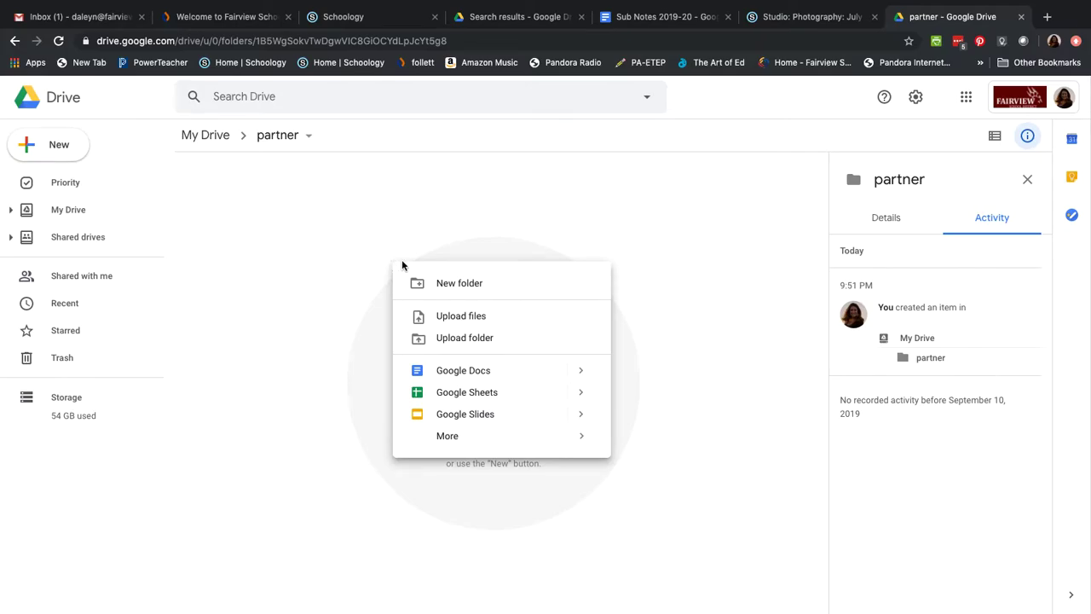
left_click(453, 316)
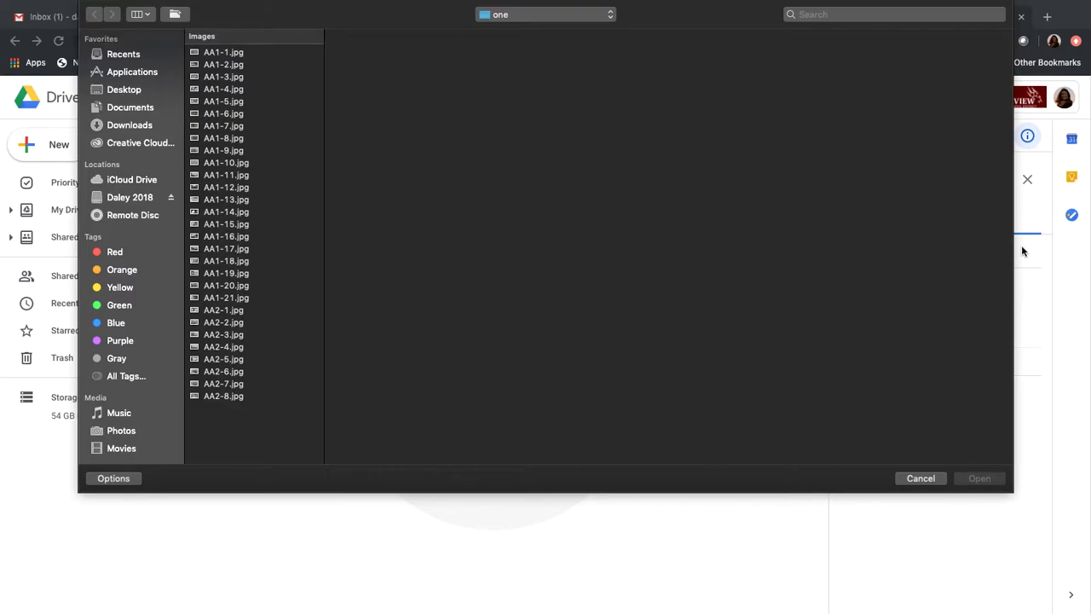
left_click(910, 478)
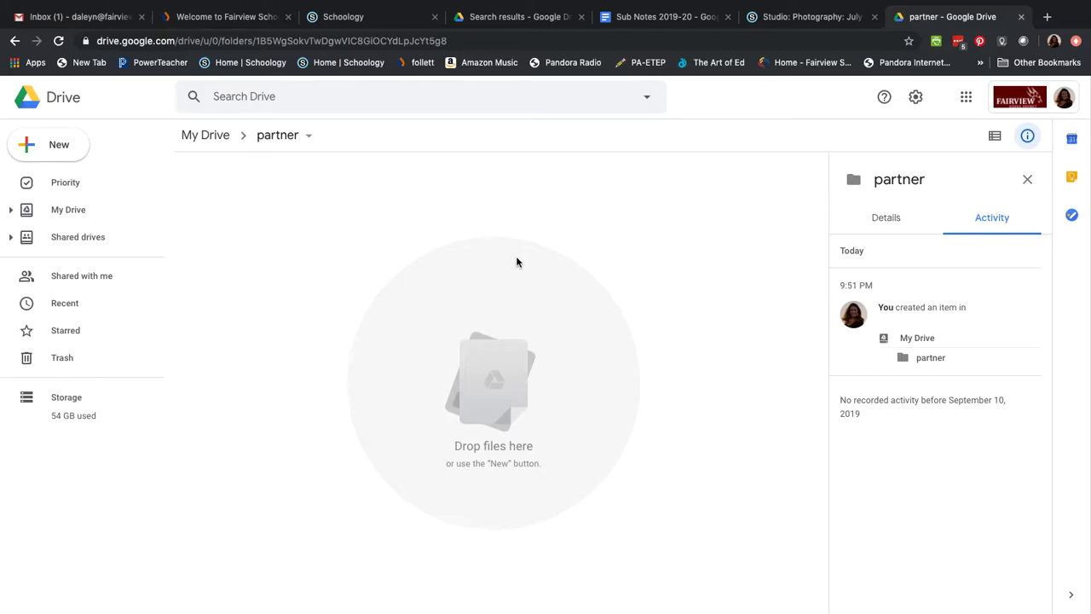
- Start sharing the partner folder with a collaborator, then cancel and close the sharing dialog
left_click(309, 137)
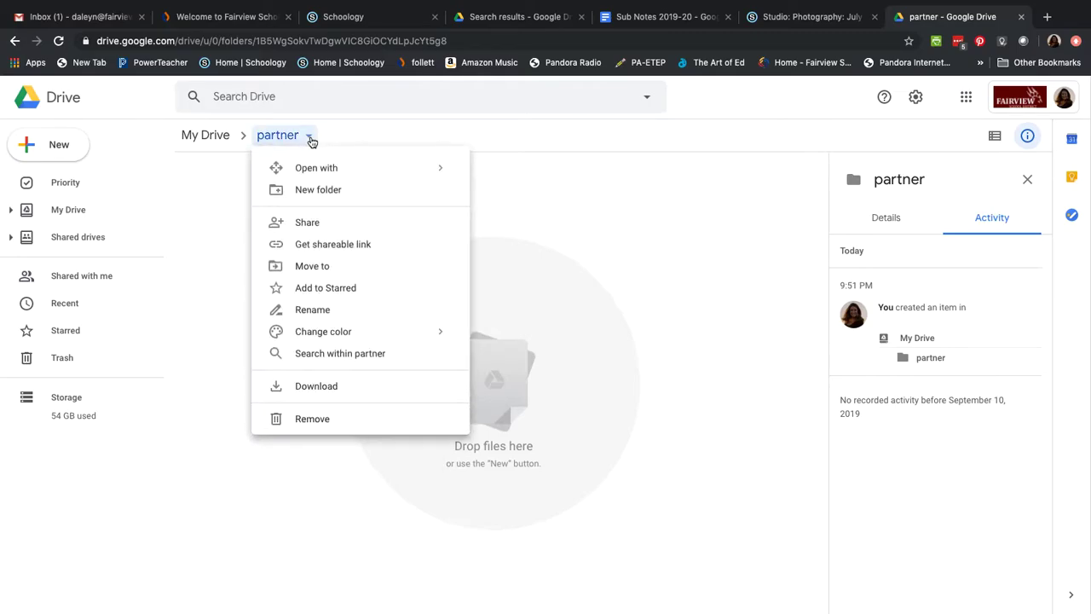
left_click(305, 225)
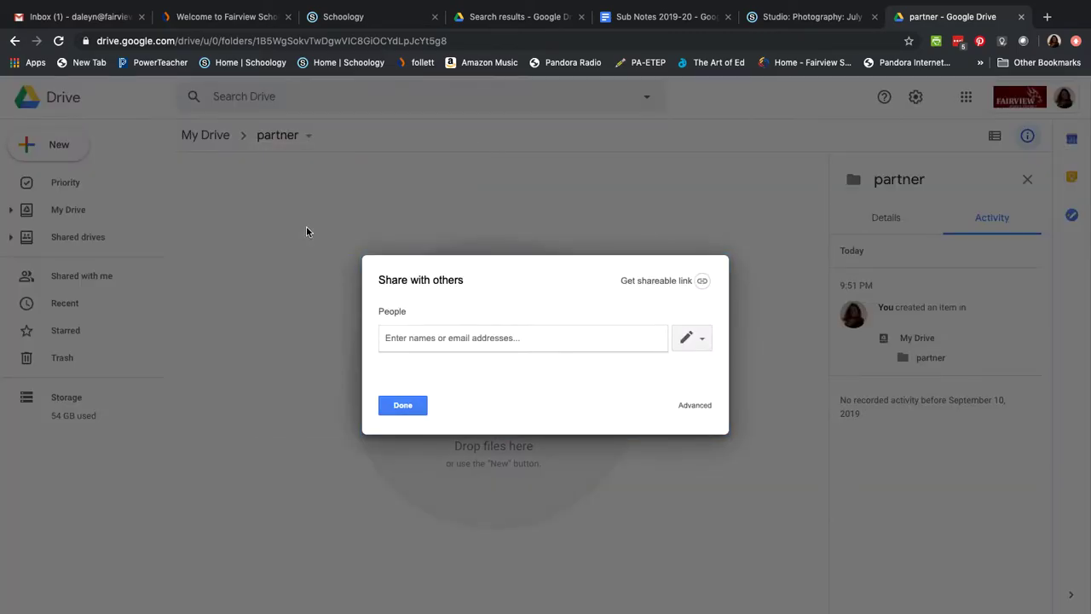
type("dal")
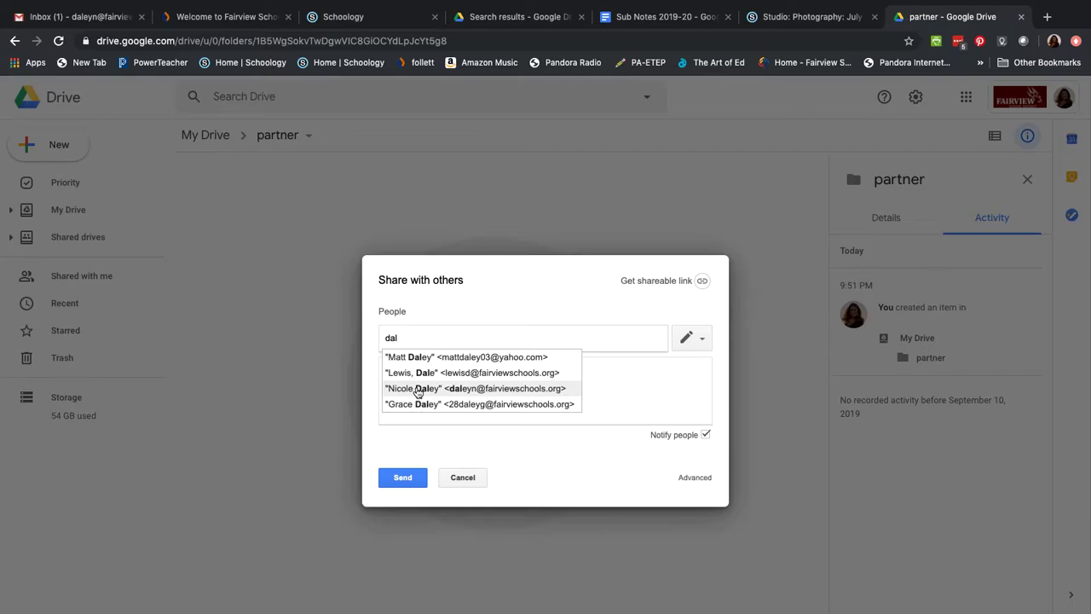
left_click(397, 479)
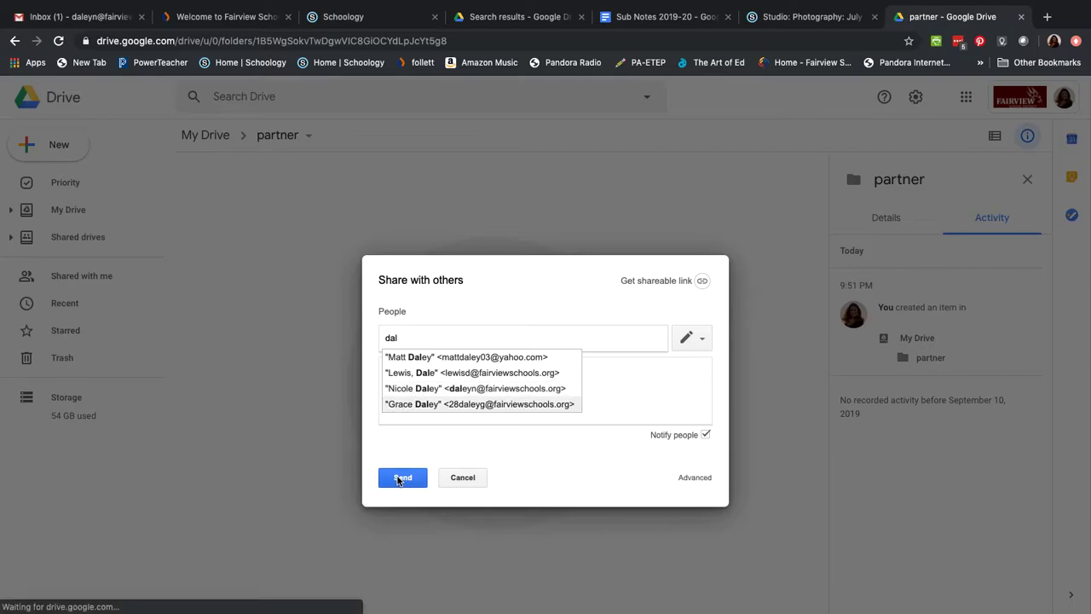
left_click(627, 408)
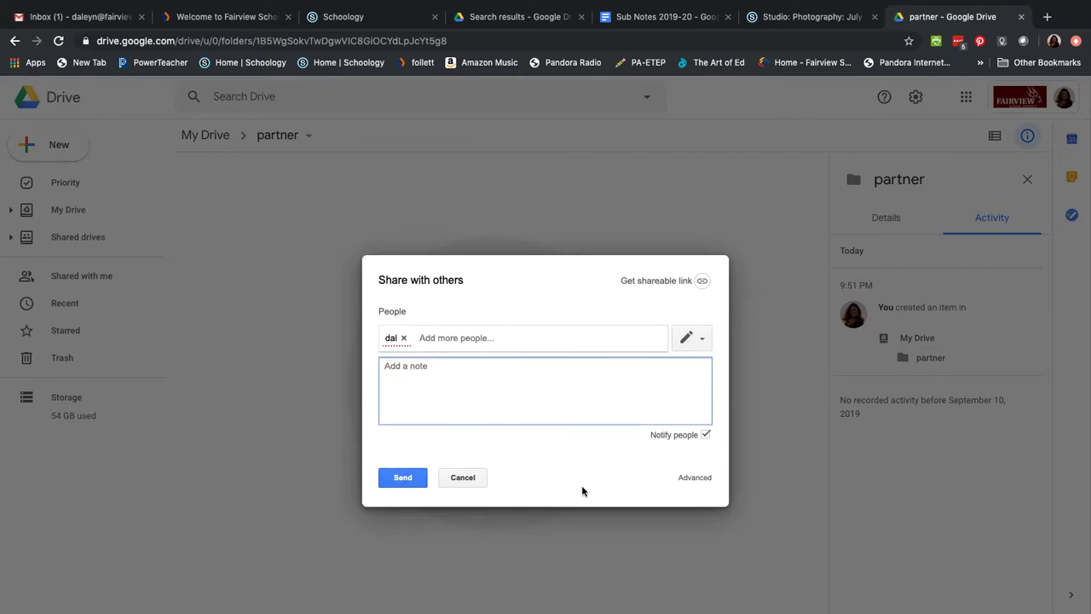
left_click(471, 480)
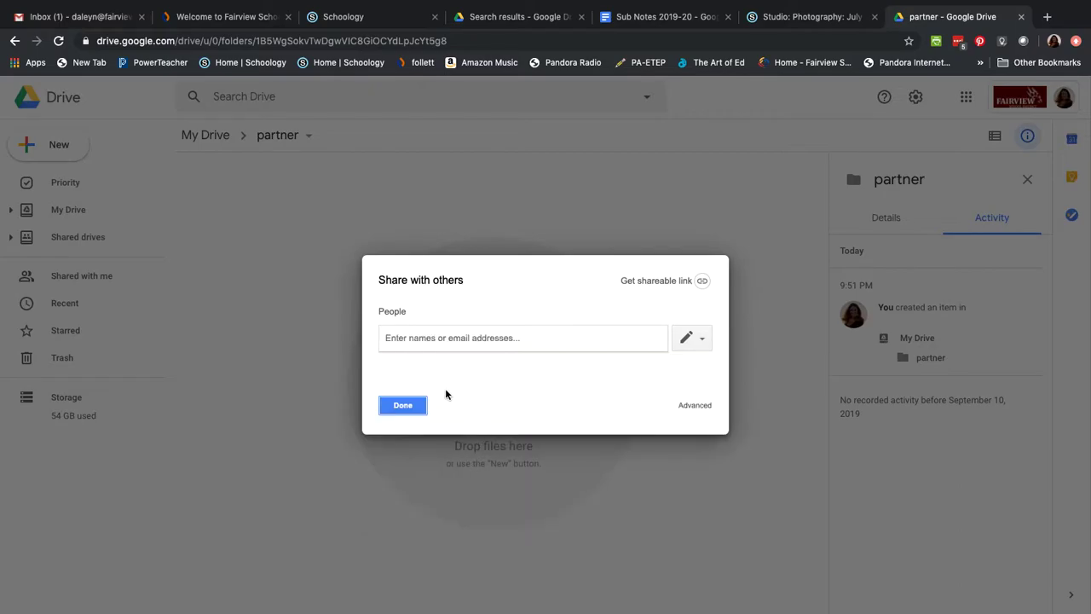
left_click(403, 407)
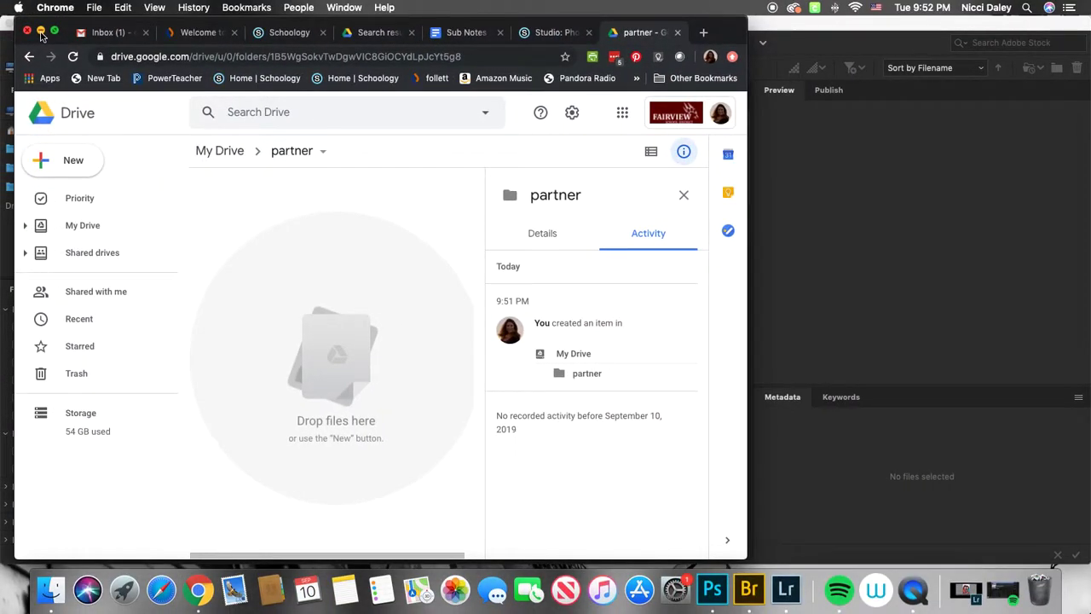
- Return to Bridge and preview several photos in the project 1 final folder
left_click(41, 32)
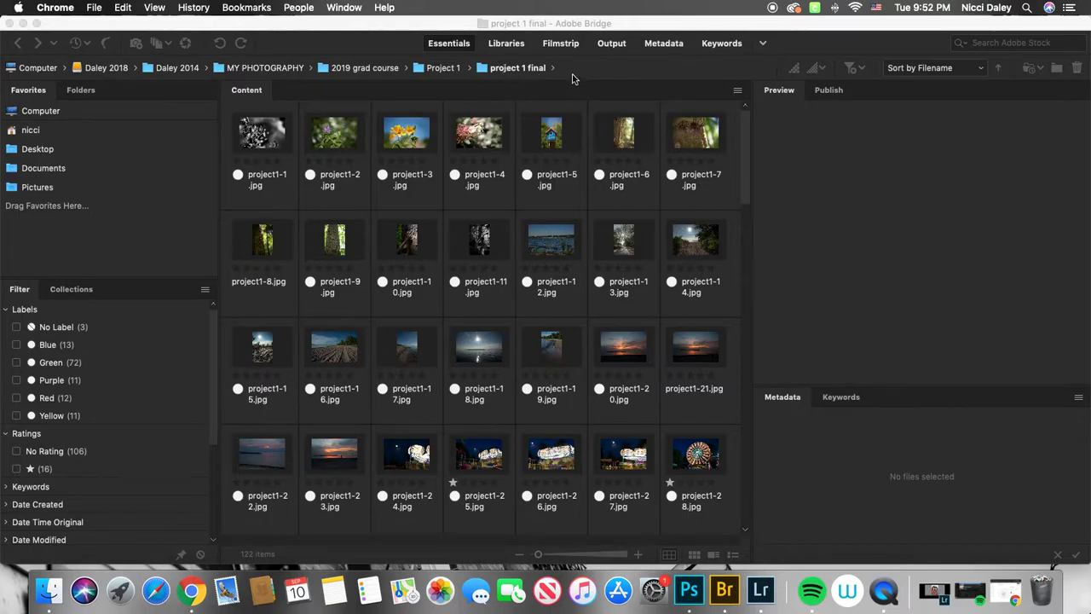
left_click(281, 152)
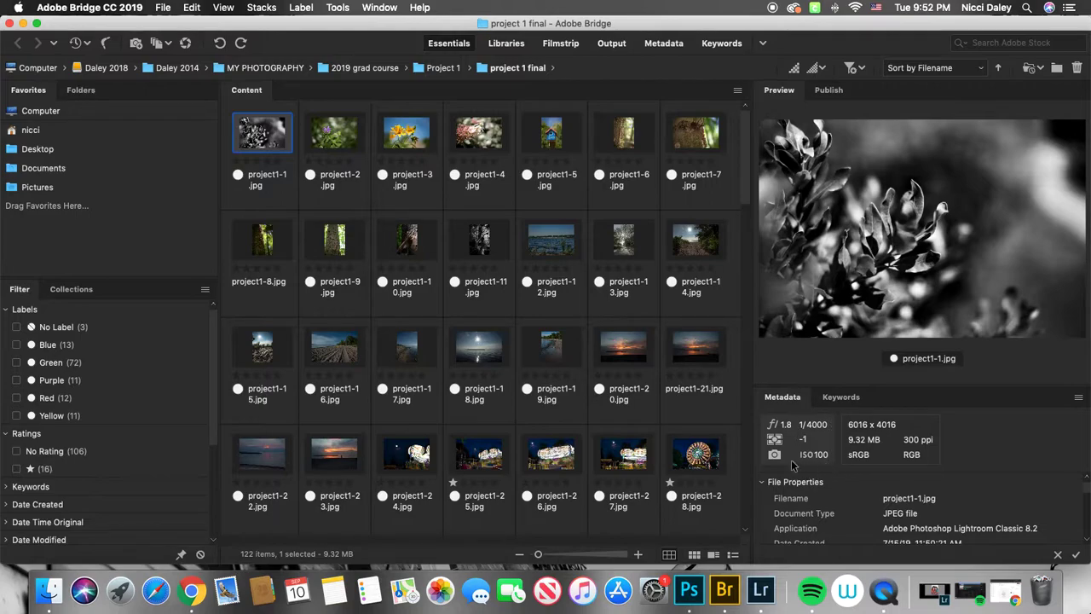
left_click(699, 460)
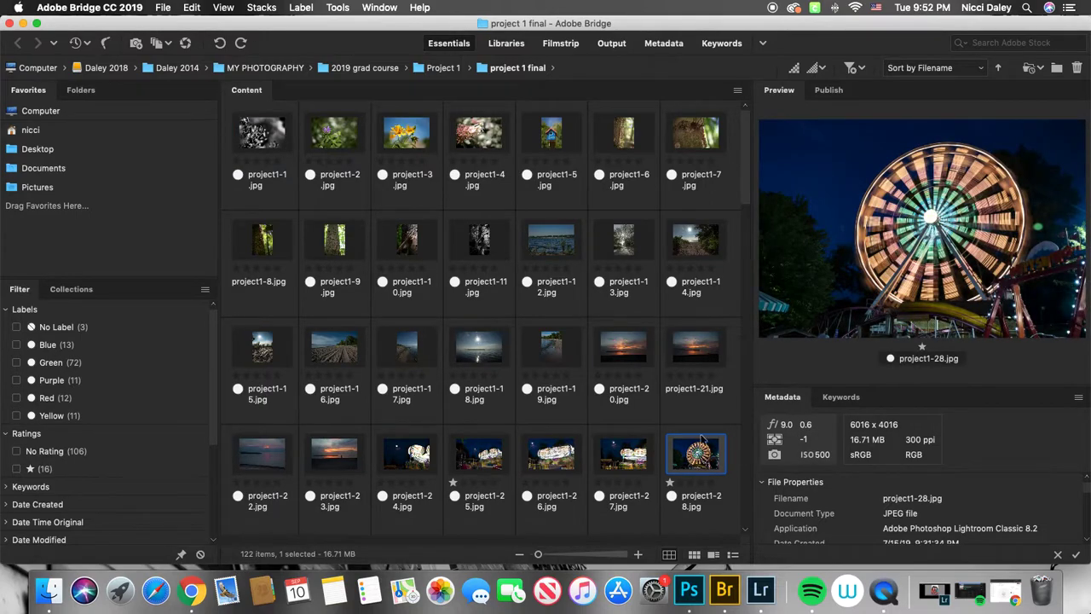
left_click(689, 354)
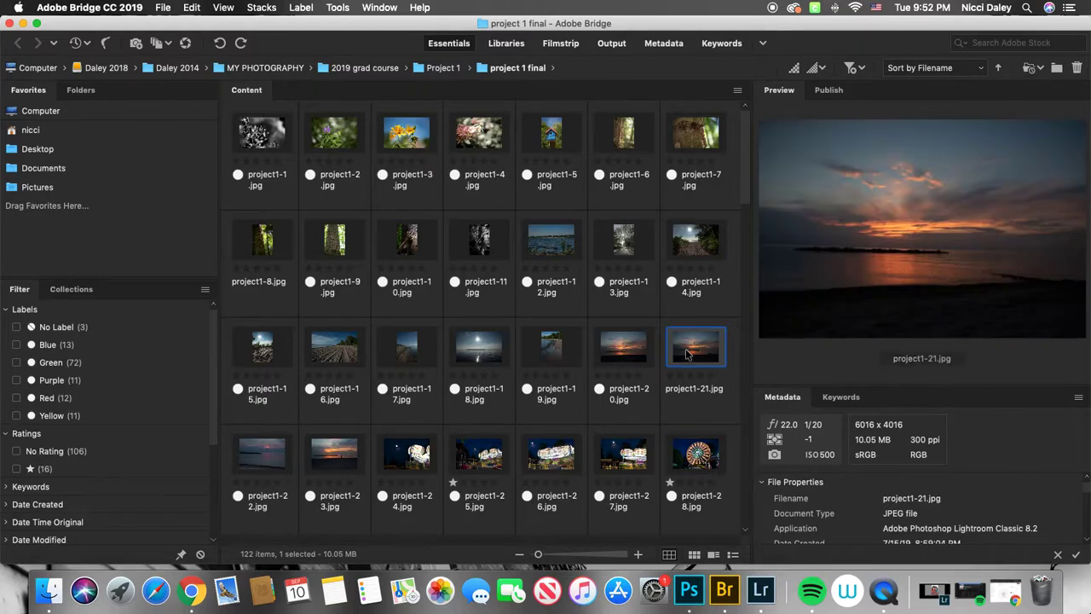
left_click(636, 457)
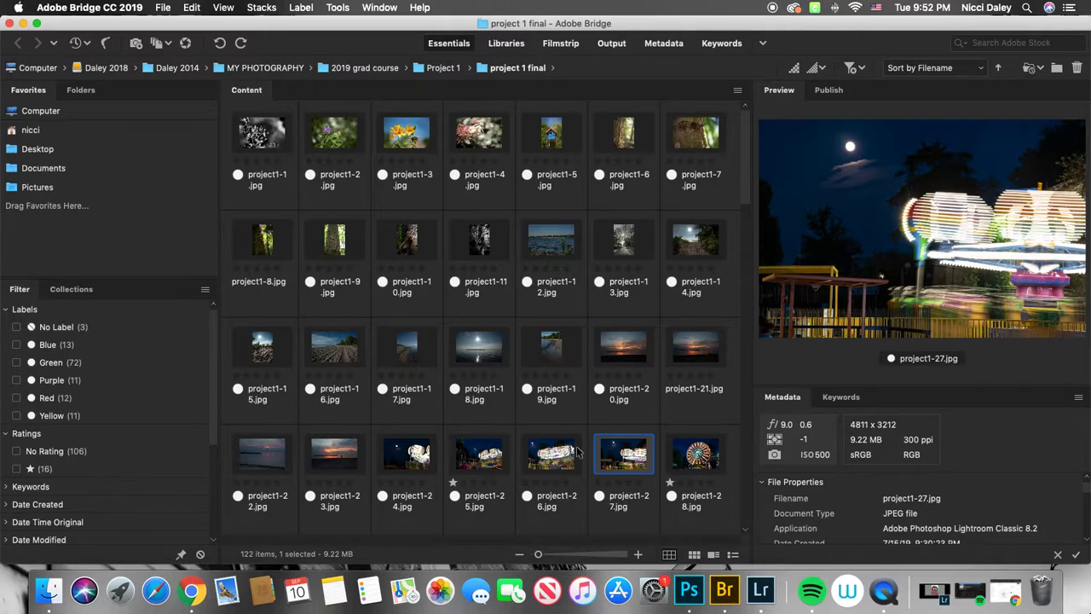
left_click(551, 458)
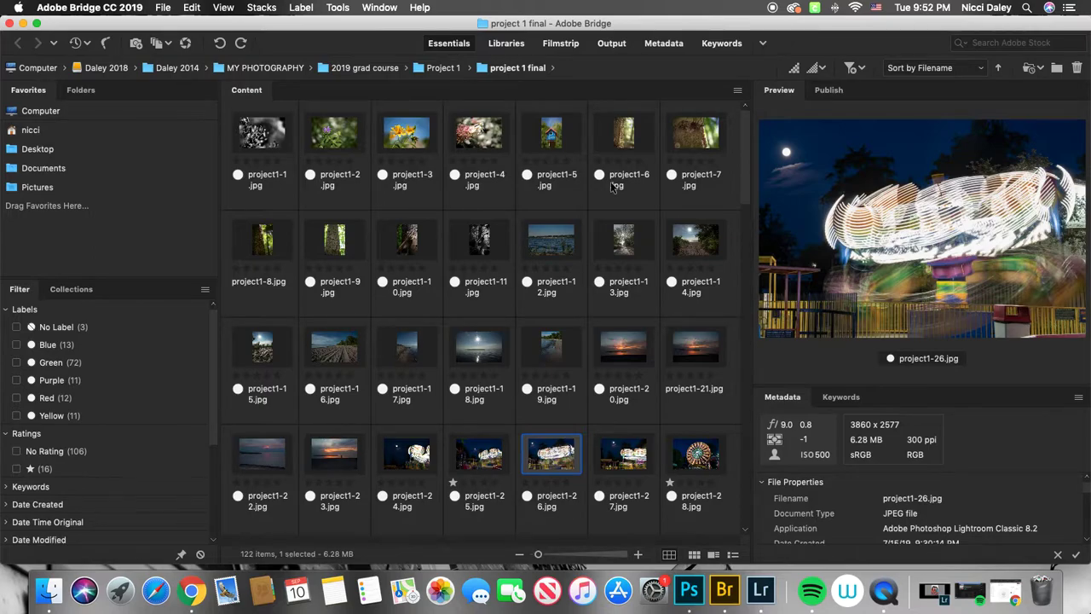
left_click(260, 138)
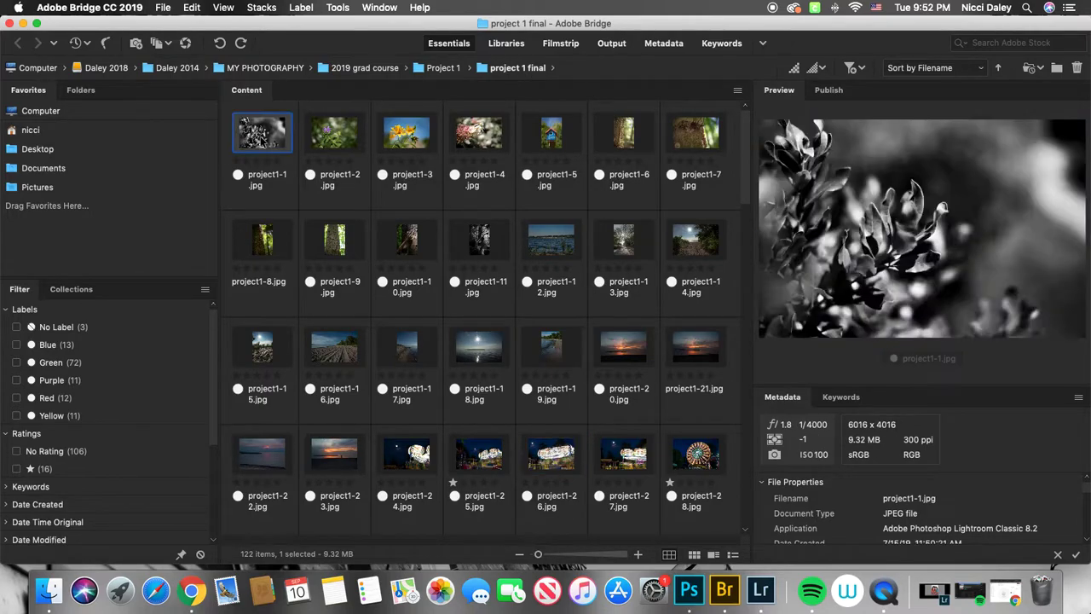
scroll(417, 387, "down", 20)
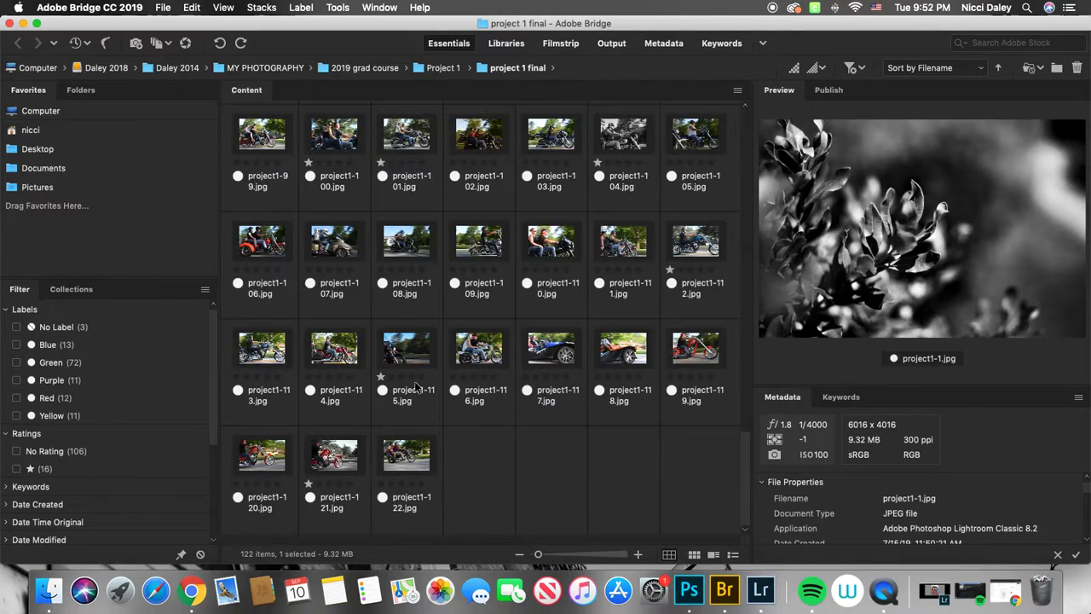
scroll(416, 386, "up", 20)
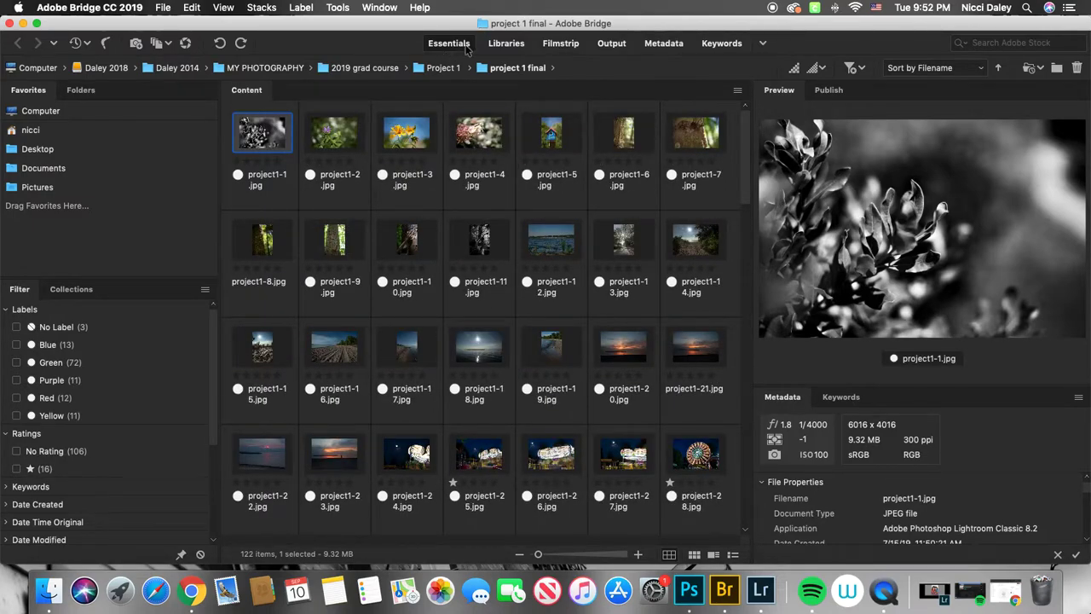
- Switch Bridge to the Filmstrip workspace with the window at full size
left_click(561, 44)
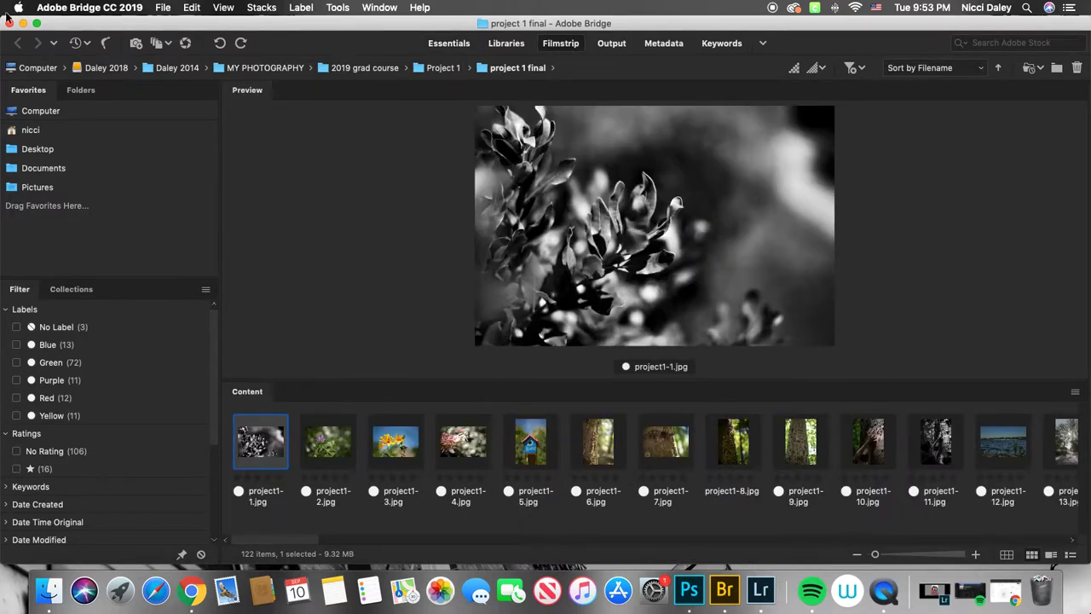
left_click(36, 23)
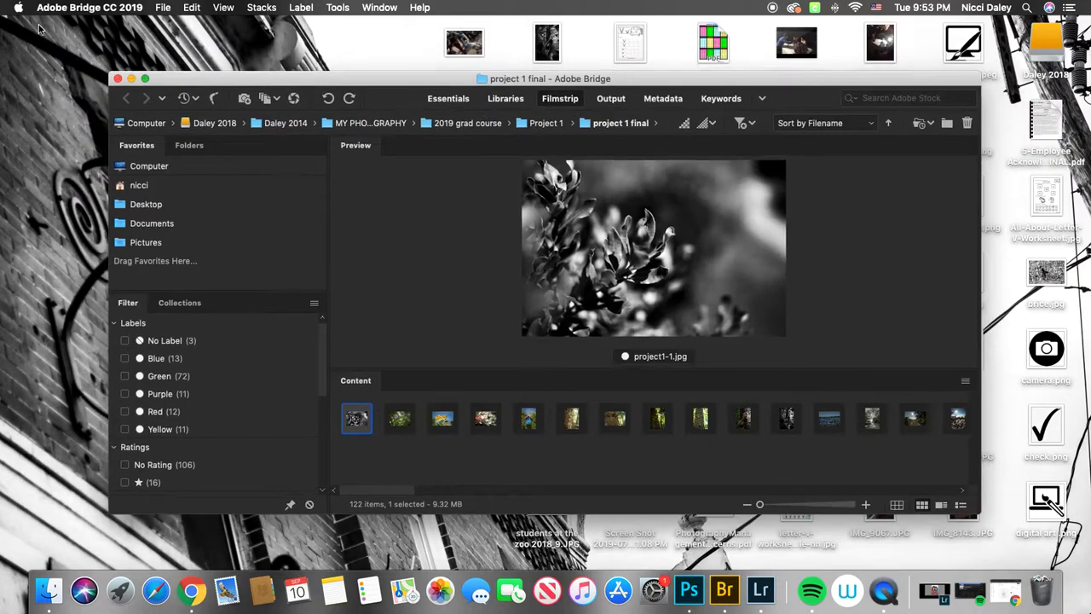
left_click(146, 78)
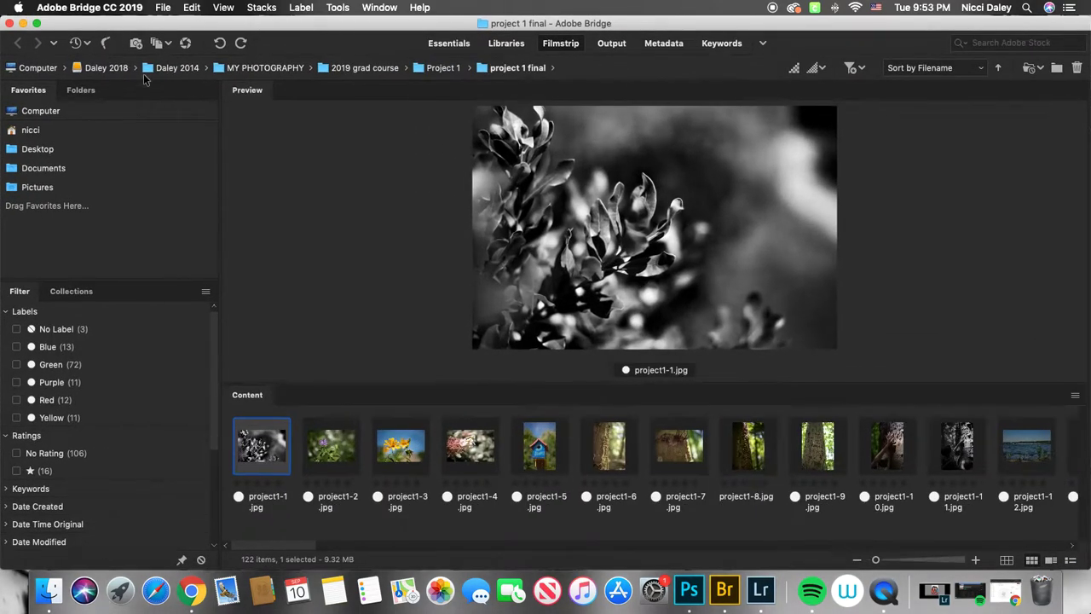
- Step through the photos one by one in the filmstrip preview
left_click(332, 463)
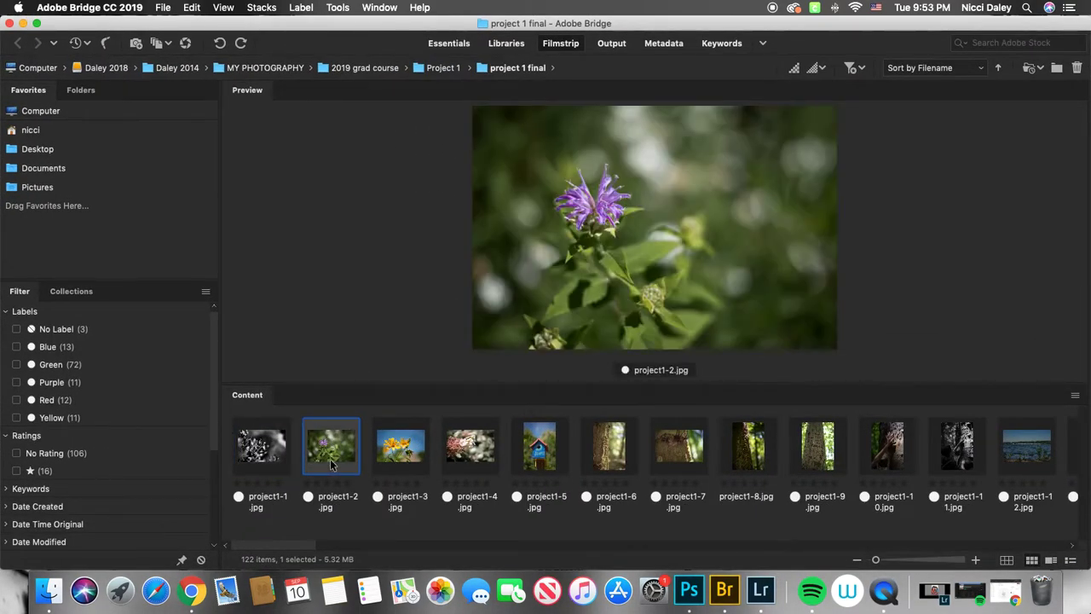
key("Right")
key("Right")
key("Right")
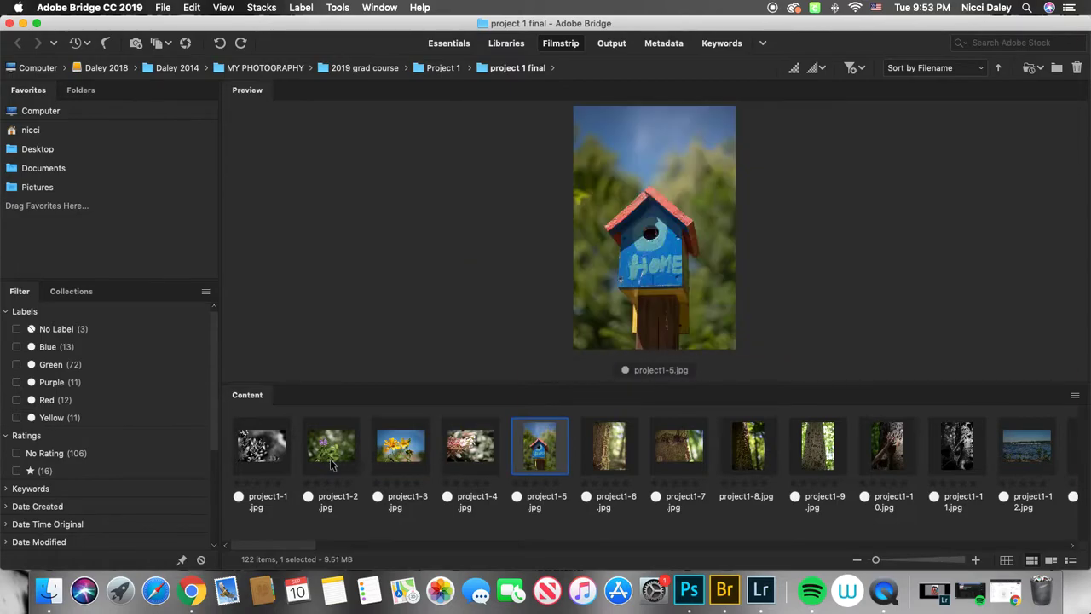
key("Right")
key("Right")
key("Right")
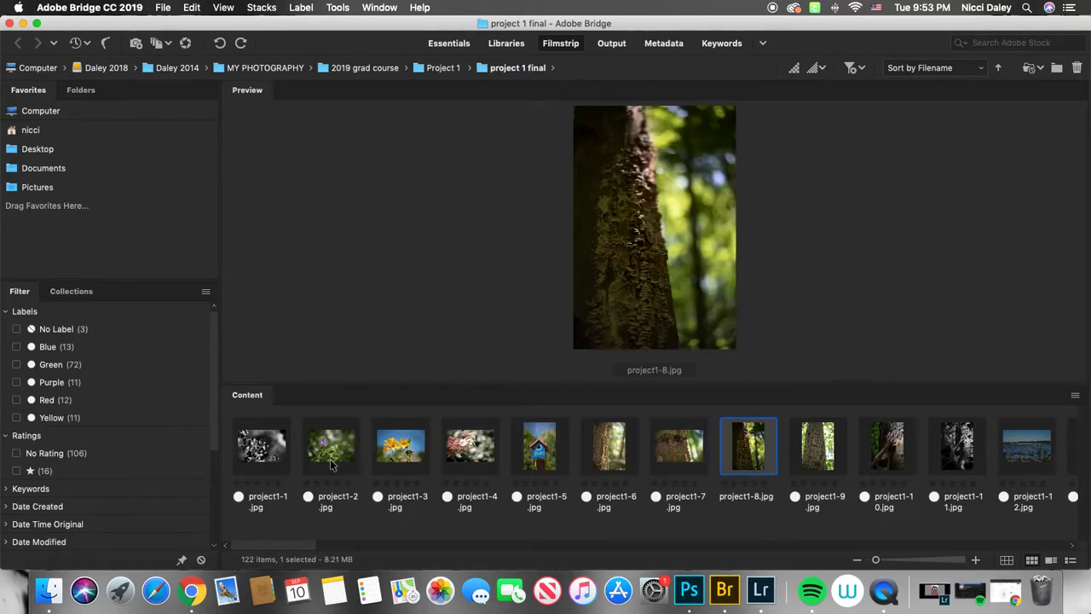
- Browse forward through the filmstrip to project1-26 and give it the red Select label
key("Right")
key("Right")
key("Right")
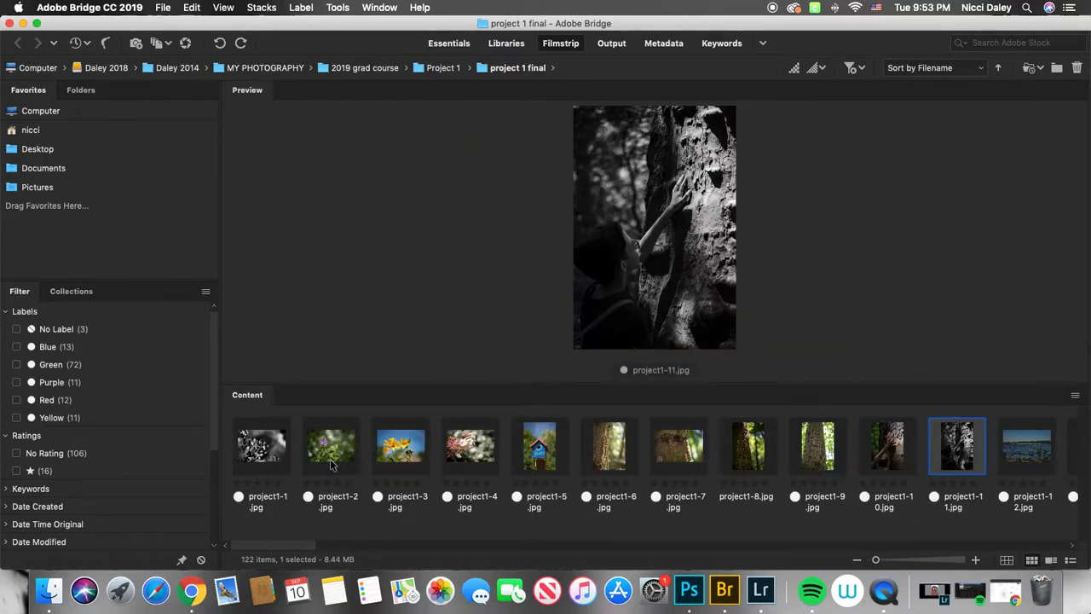
key("Right")
key("Right")
key("Right")
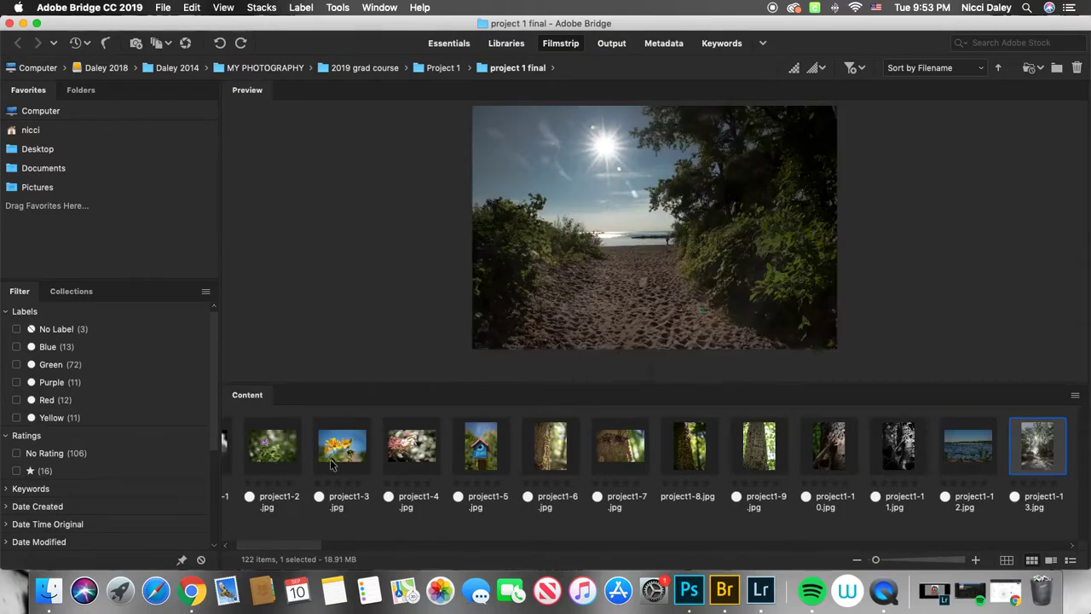
key("Right")
key("Right")
key("Right")
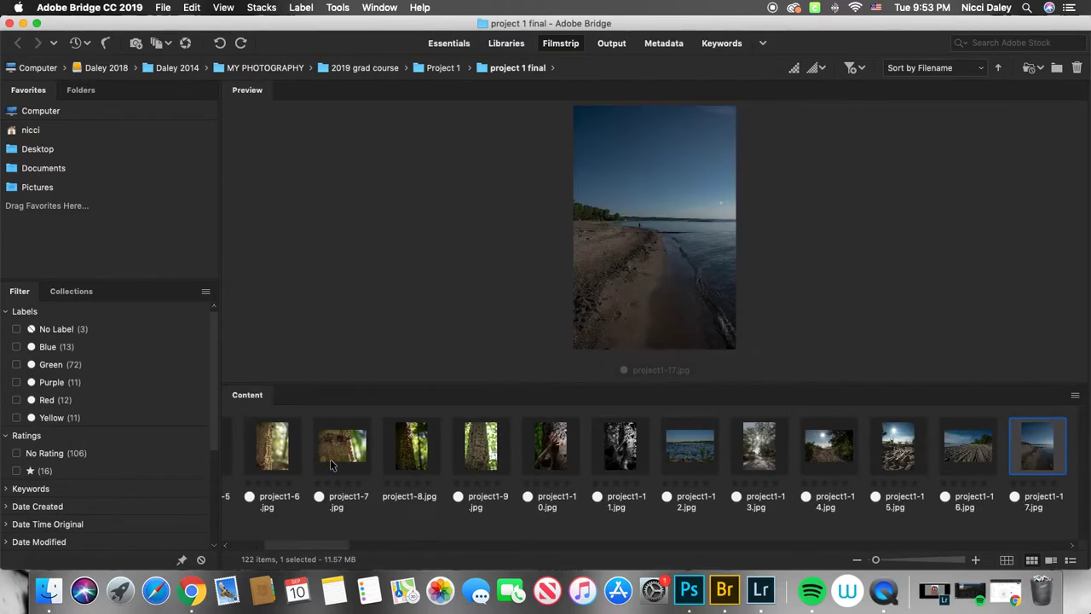
key("Right")
key("Right")
key("Right")
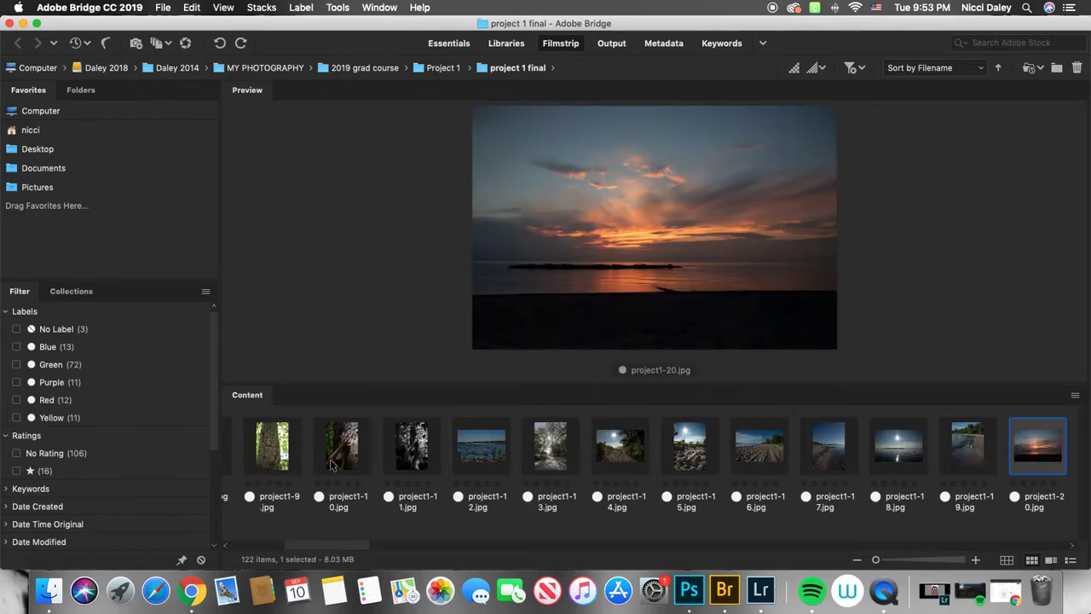
key("Right")
key("Right")
key("Right")
key("Right")
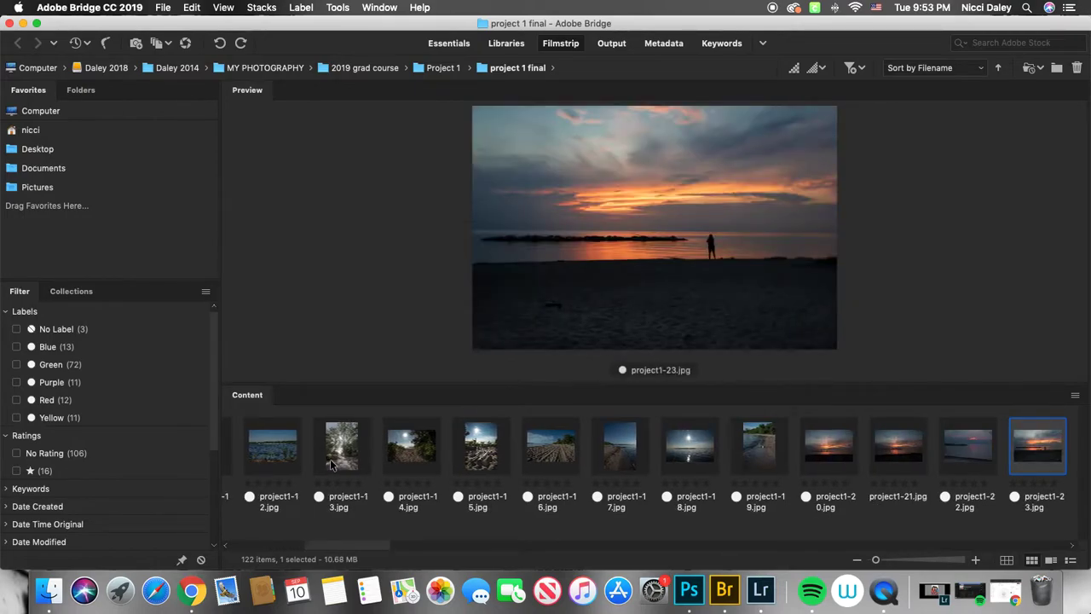
key("Right")
key("Right")
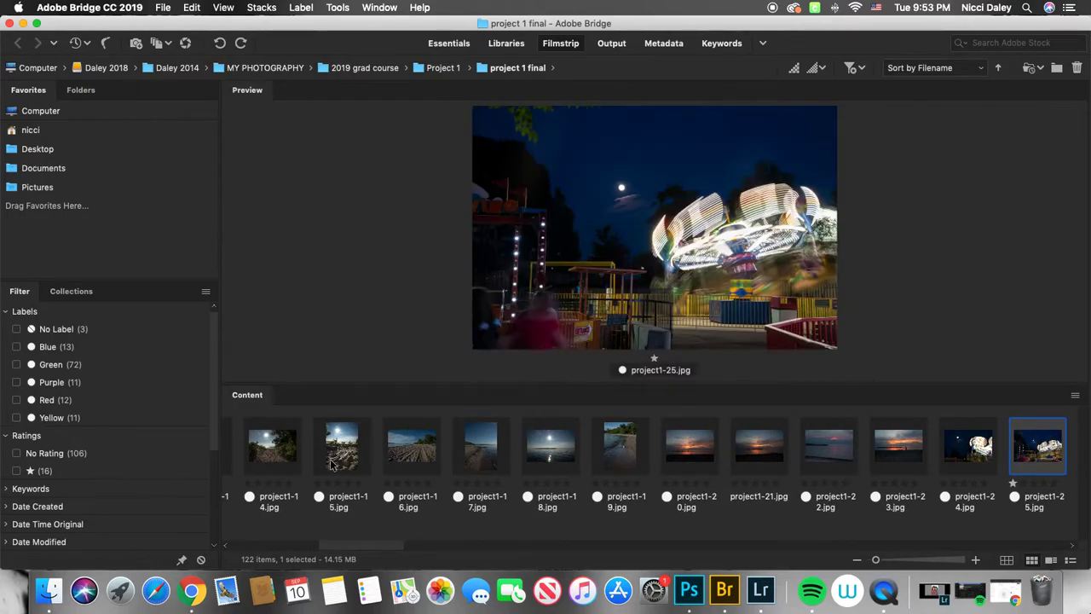
key("Right")
key("Right")
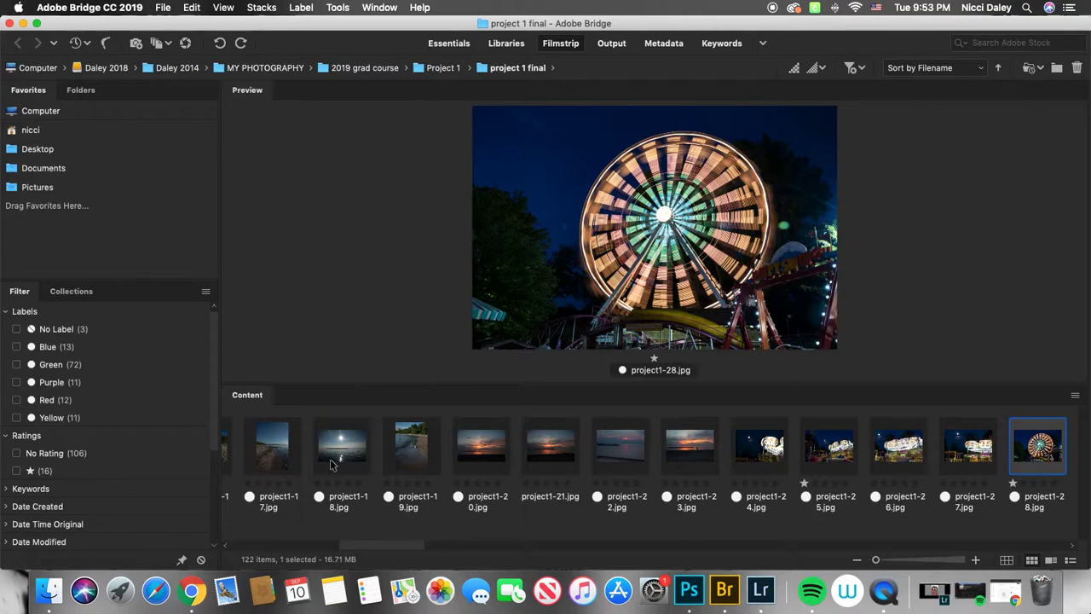
key("Left")
key("Left")
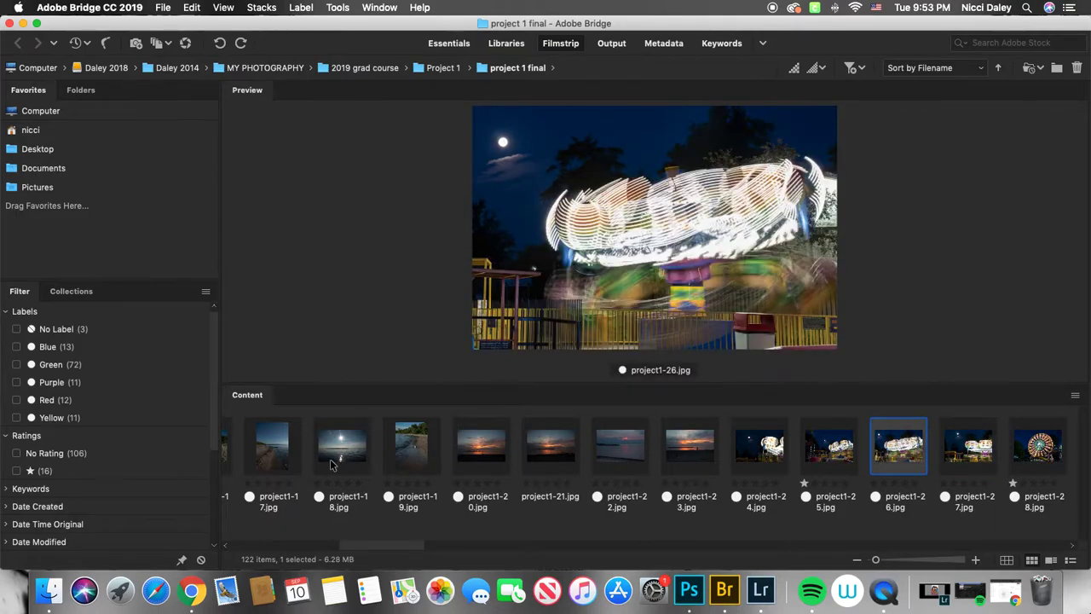
key("super+6")
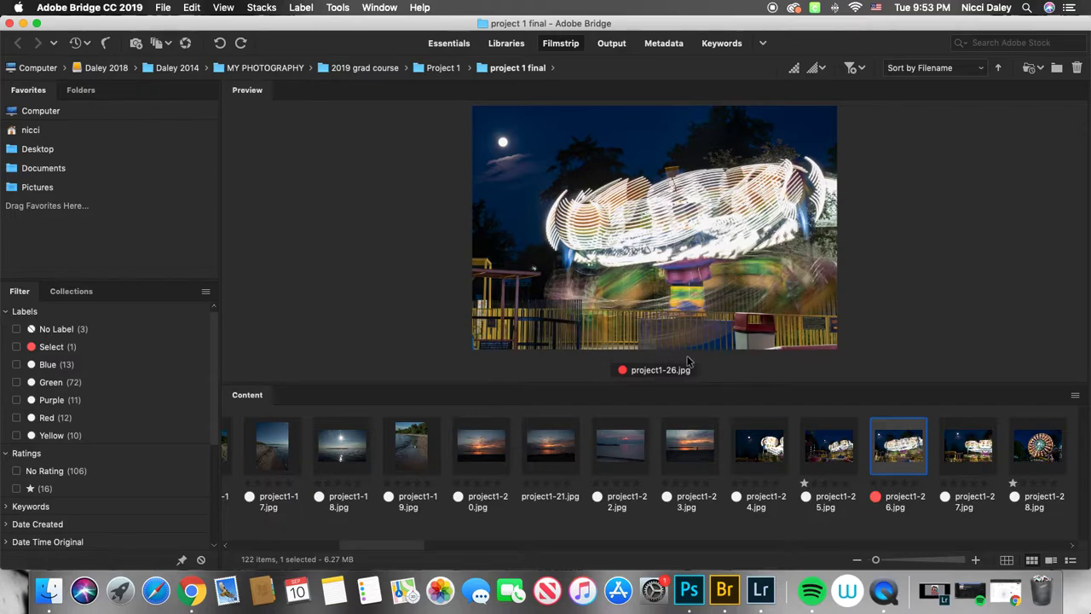
- Move to project1-28 and give it the Select label
key("Right")
key("Right")
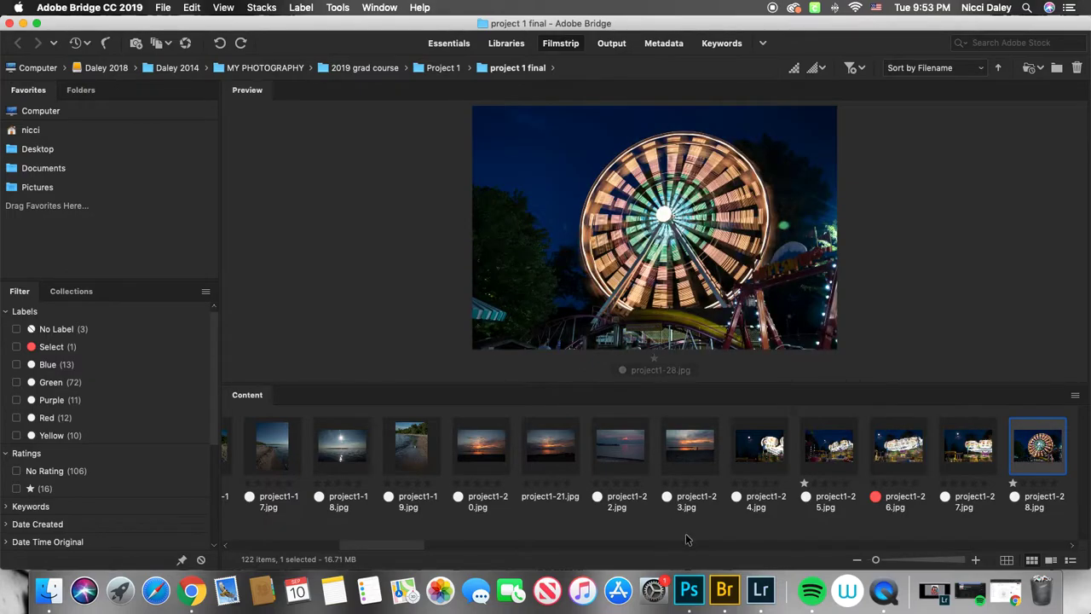
key("super+6")
- Move to project1-30 and give it the Select label
key("Right")
key("Right")
key("Right")
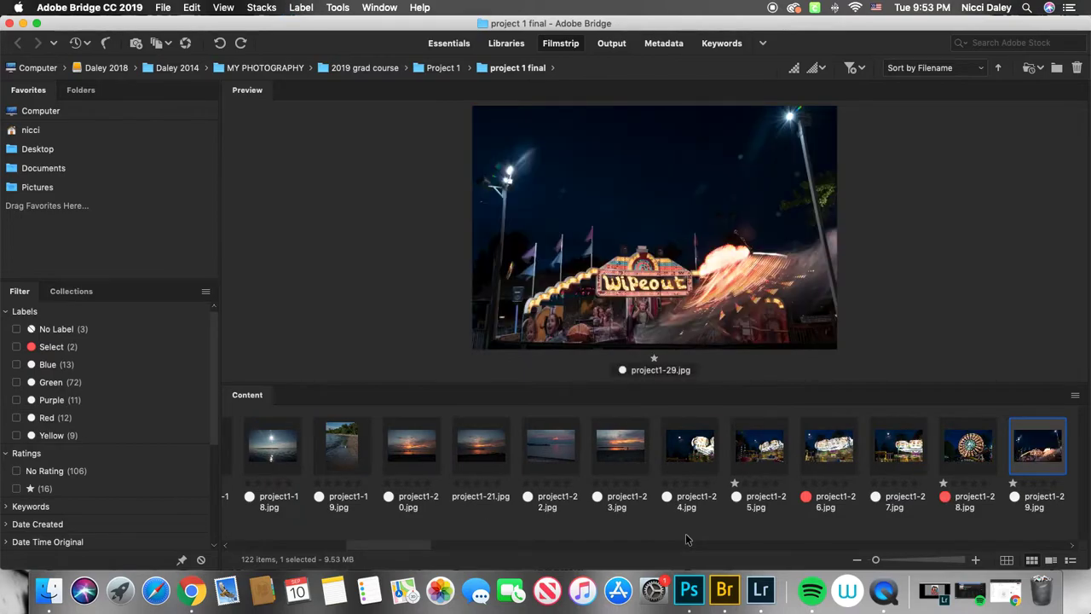
key("Left")
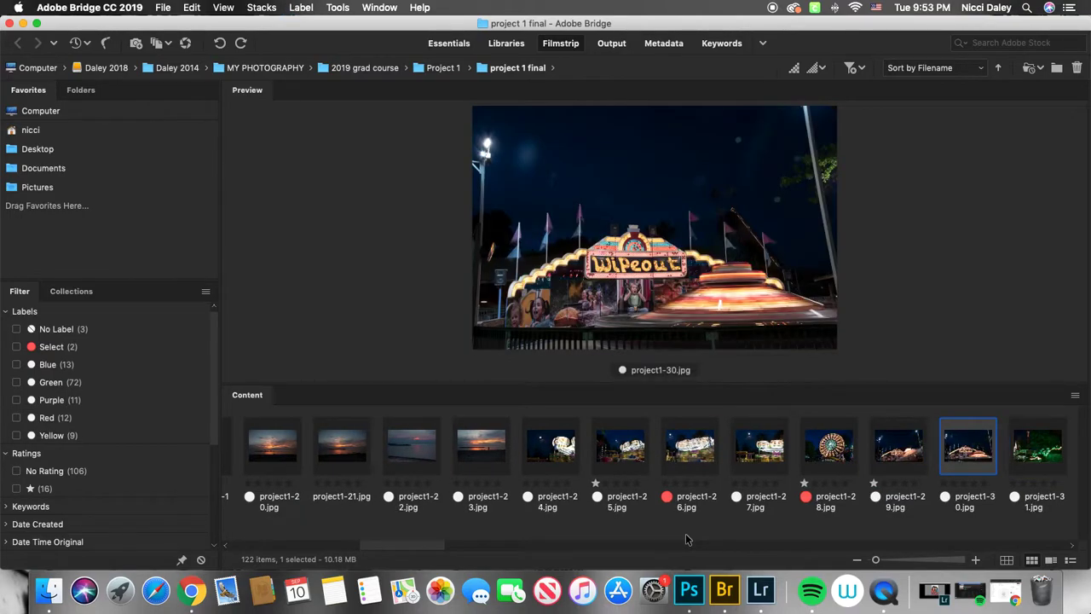
key("super+6")
- Browse forward to project1-47 and give it the Select label
key("Right")
key("Right")
key("Right")
key("Right")
key("Right")
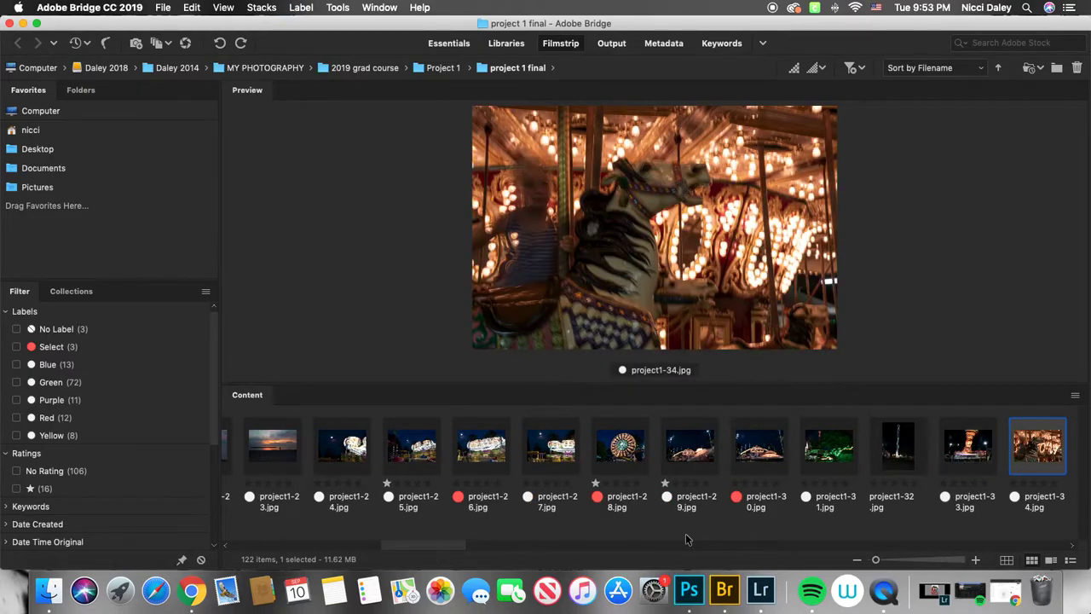
key("Right")
key("Right")
key("Right")
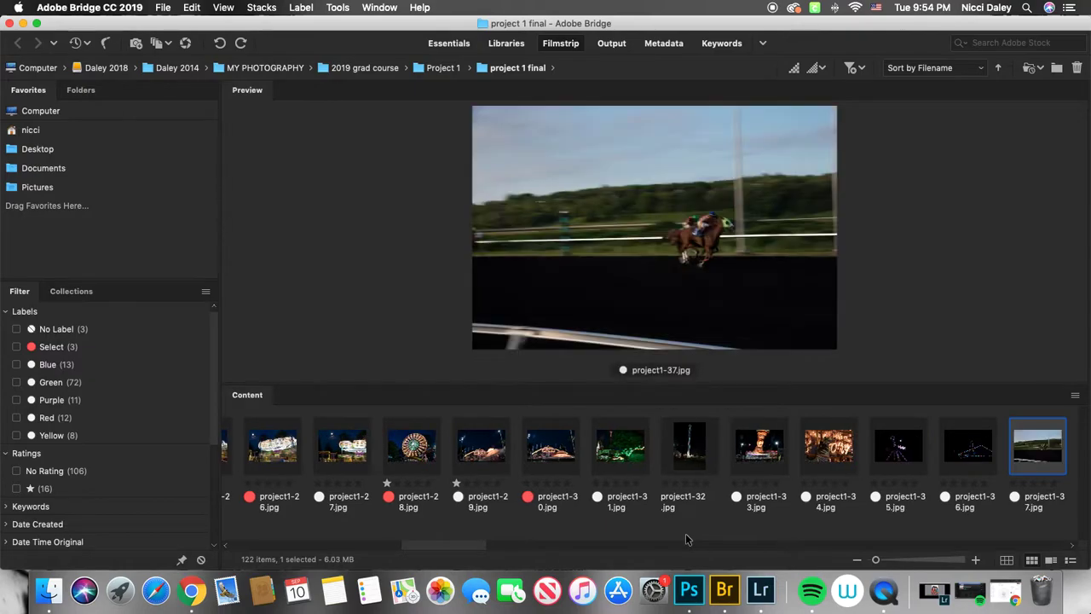
key("Right")
key("Right")
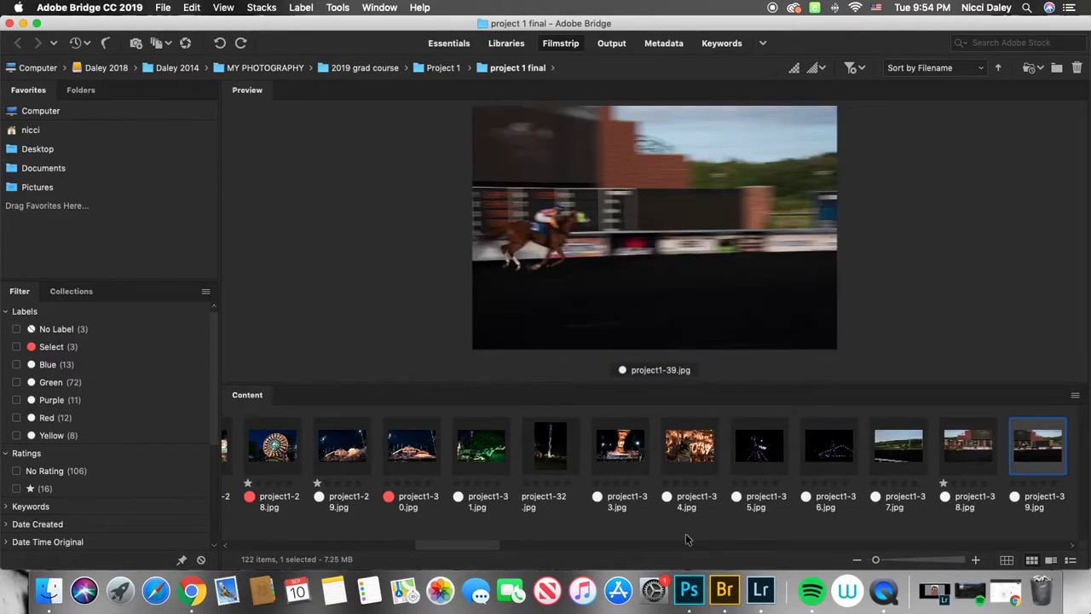
key("Right")
key("Right")
key("Right")
key("Right")
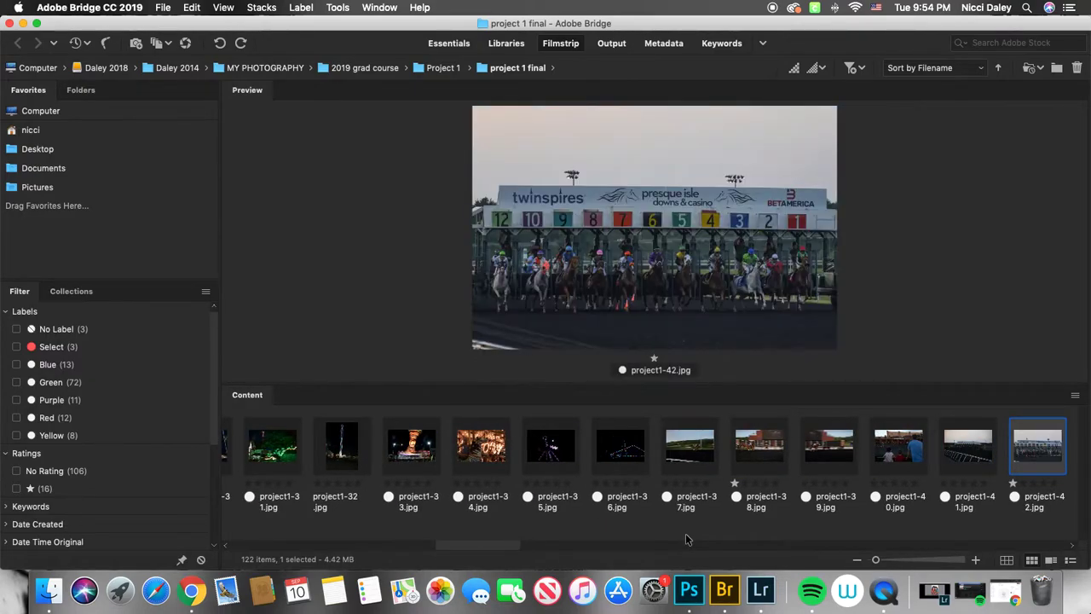
key("Right")
key("Right")
key("Right")
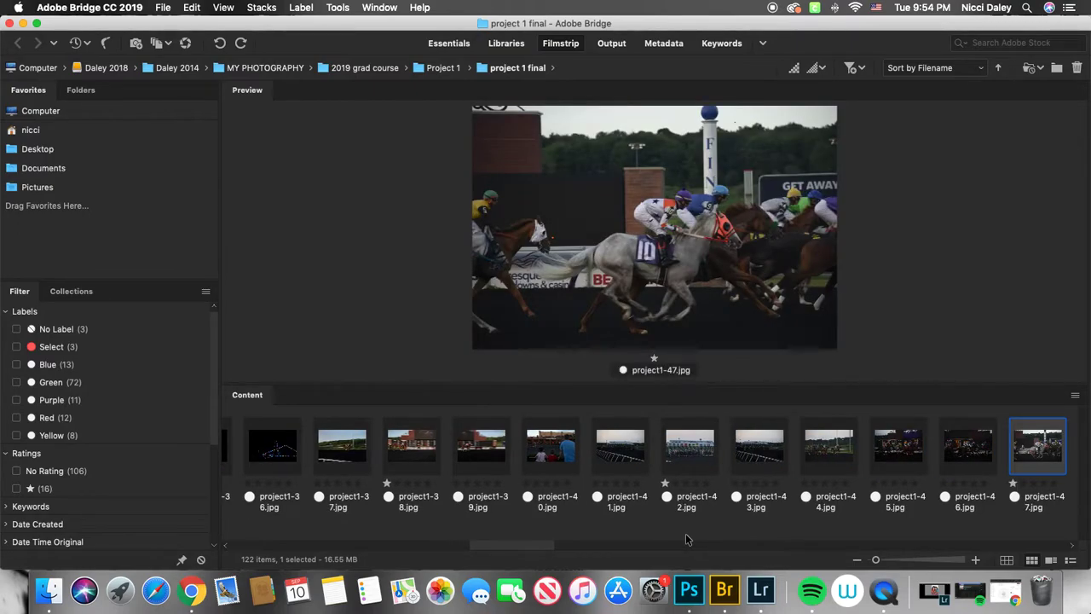
key("super+6")
- Move to project1-49 and give it the Select label
key("Right")
key("Right")
key("Right")
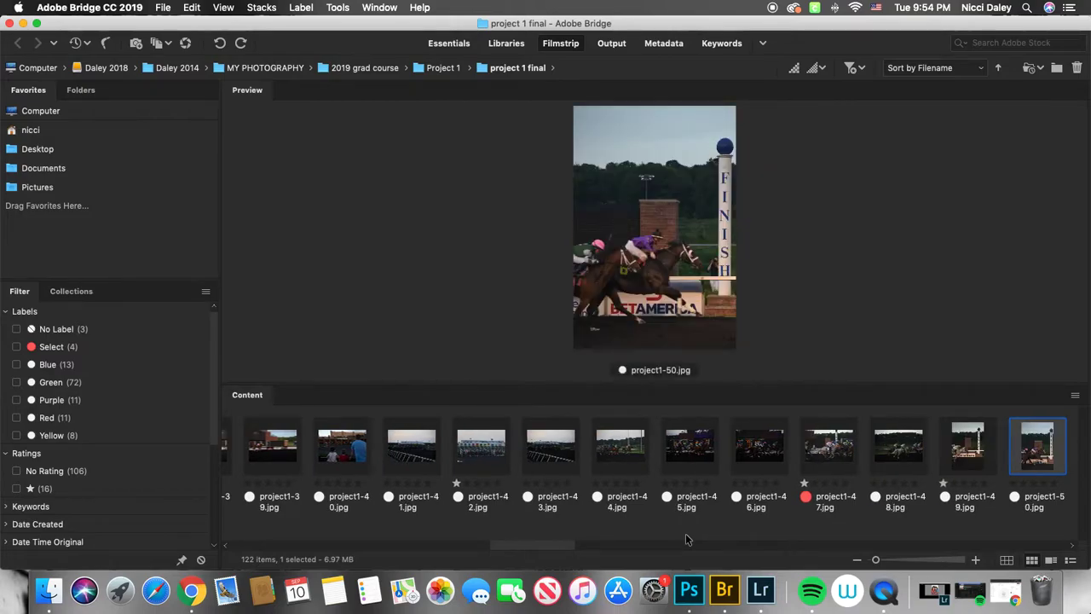
key("Left")
key("super+6")
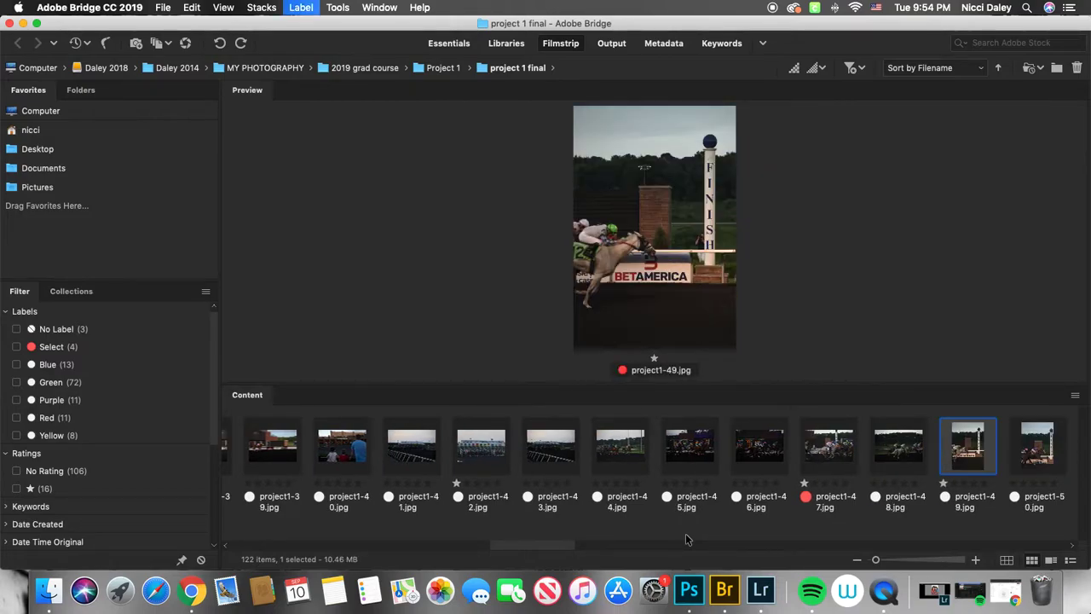
- Step through the remaining photos after project1-49 in the filmstrip
key("Right")
key("Right")
key("Right")
key("Right")
key("Right")
key("Right")
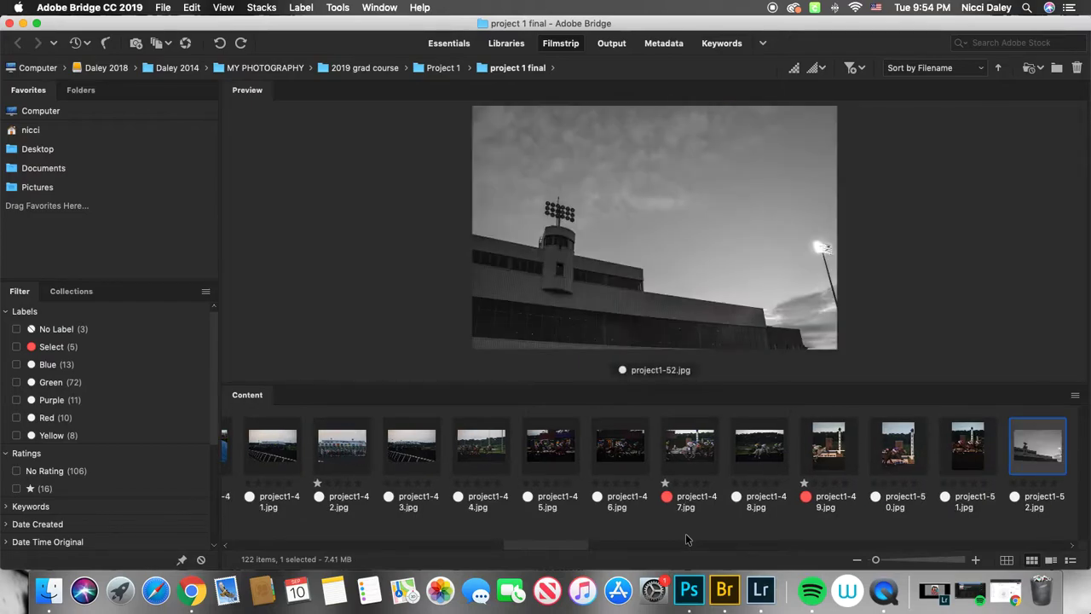
key("Right")
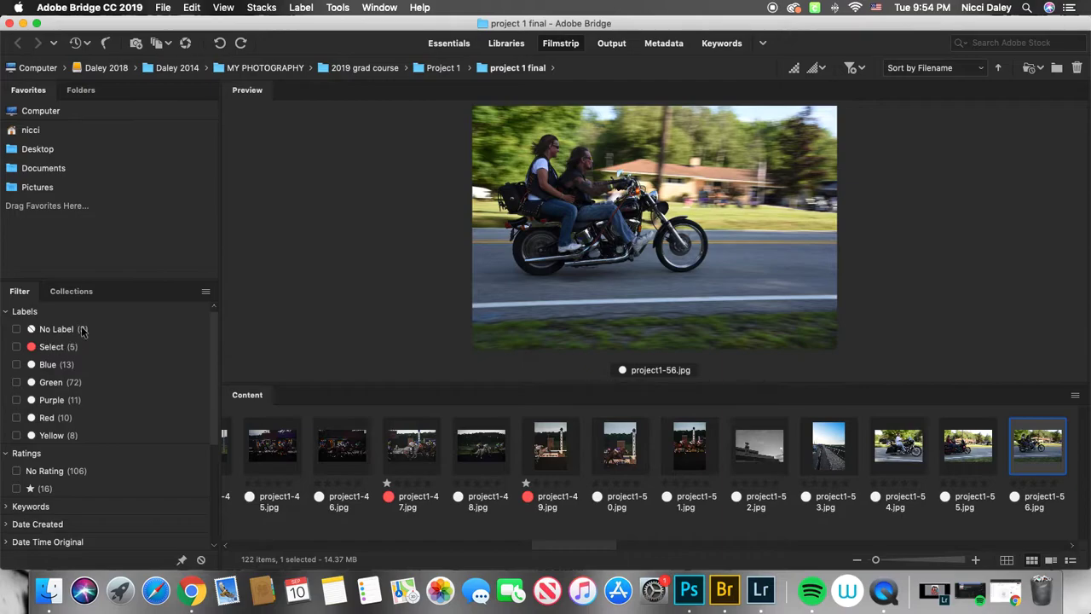
- Filter the content to show only Select-labeled photos and step through them
left_click(17, 347)
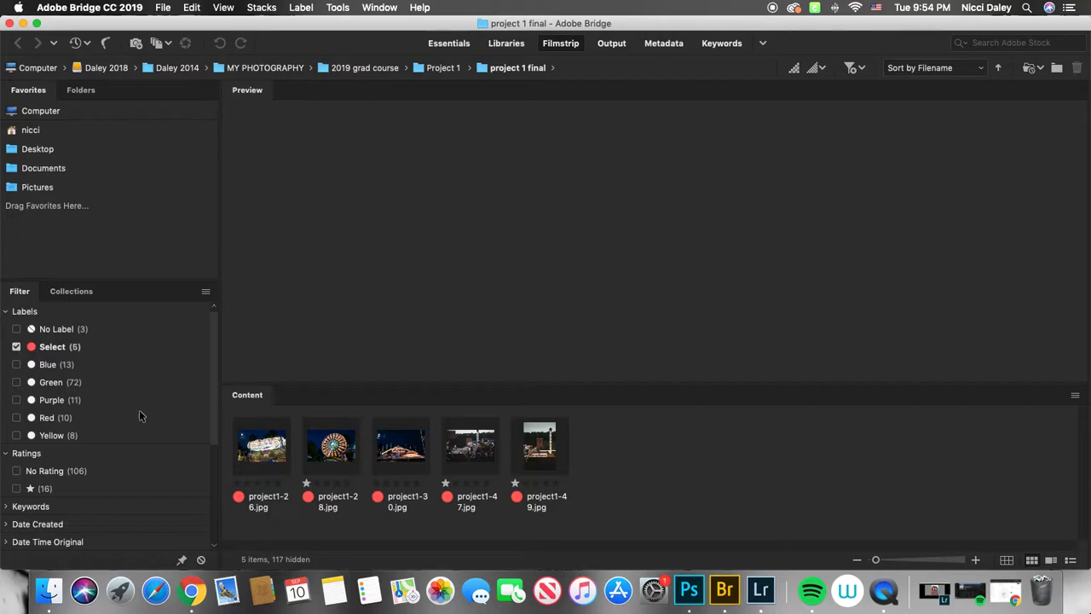
left_click(251, 445)
key("Right")
key("Right")
key("Right")
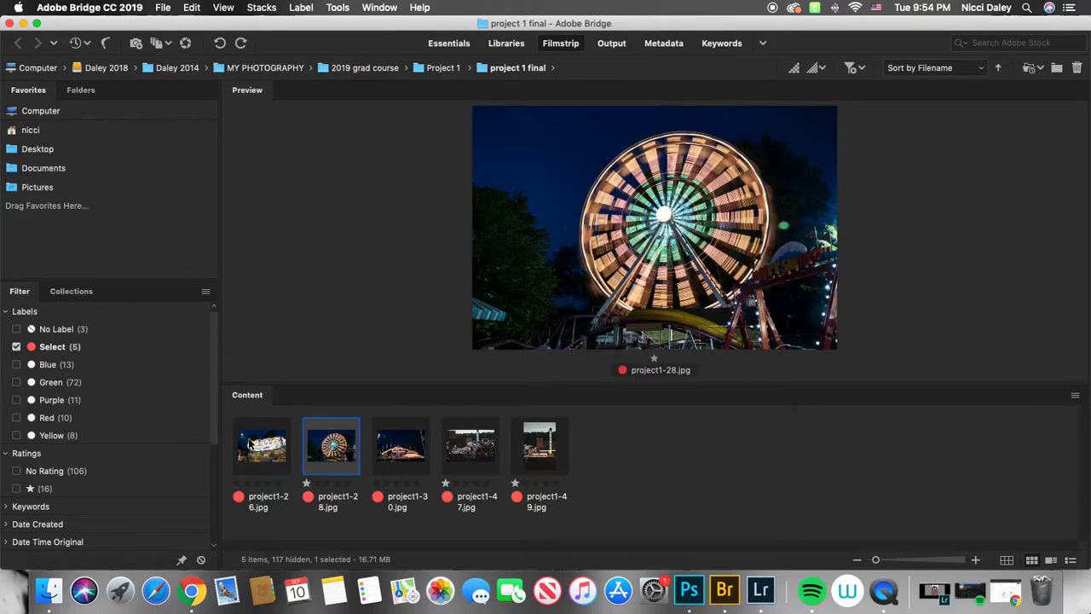
key("Right")
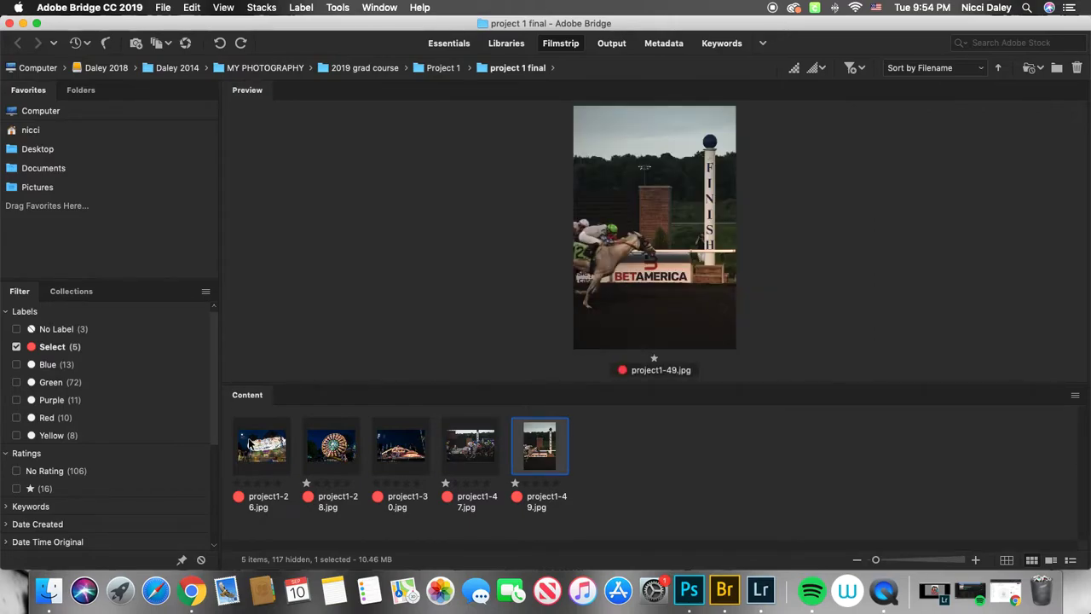
- Return to project1-26 and relabel it with the yellow Second label
key("Left")
key("Left")
key("Left")
key("Left")
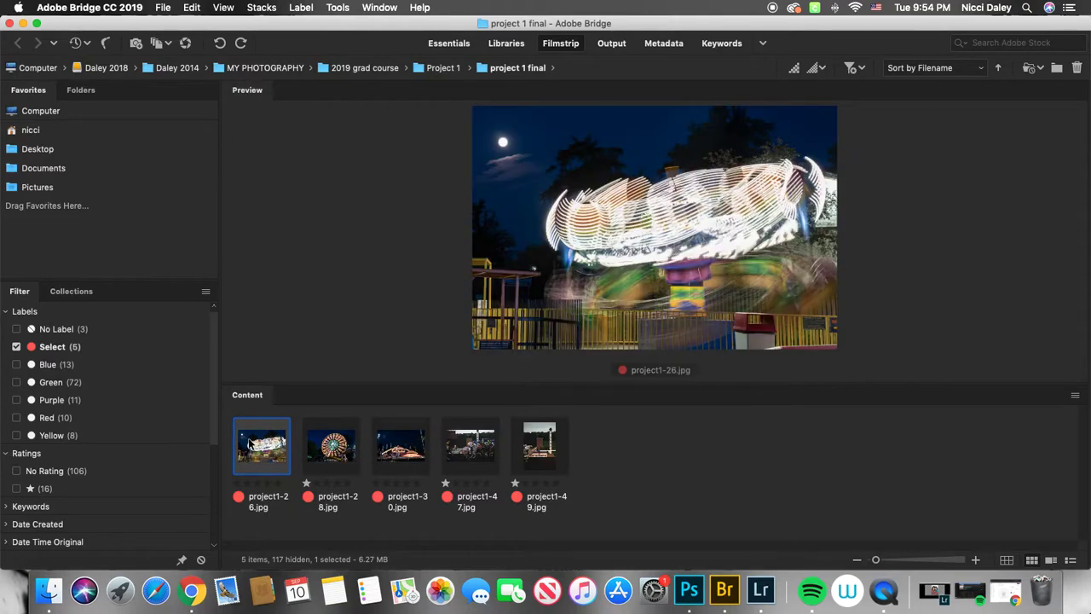
key("super+7")
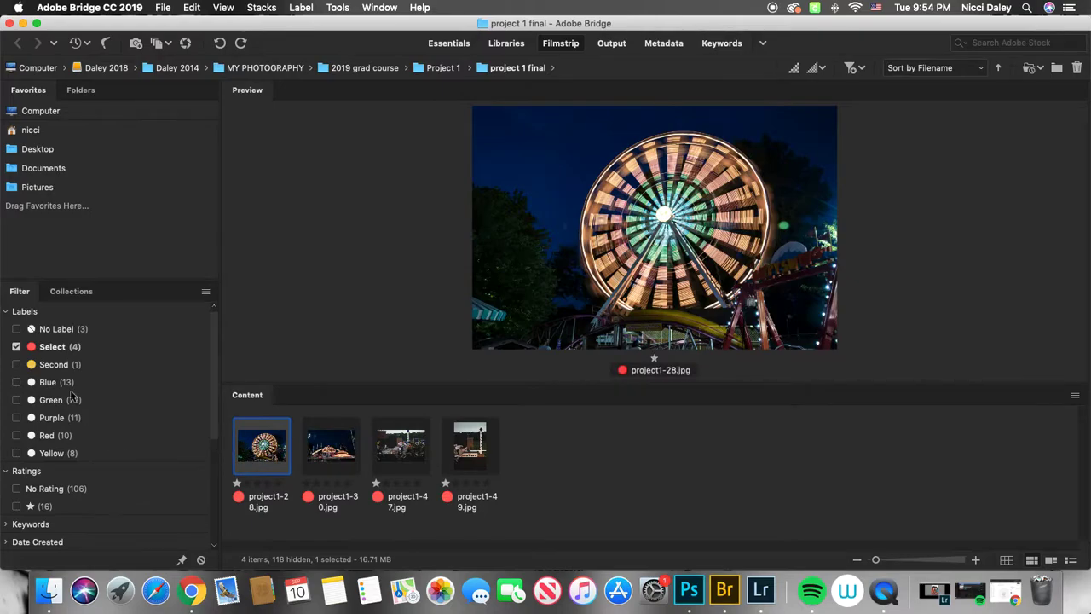
- Add Second to the label filter, label project1-28 green Approved, and add Approved to the filter
left_click(15, 365)
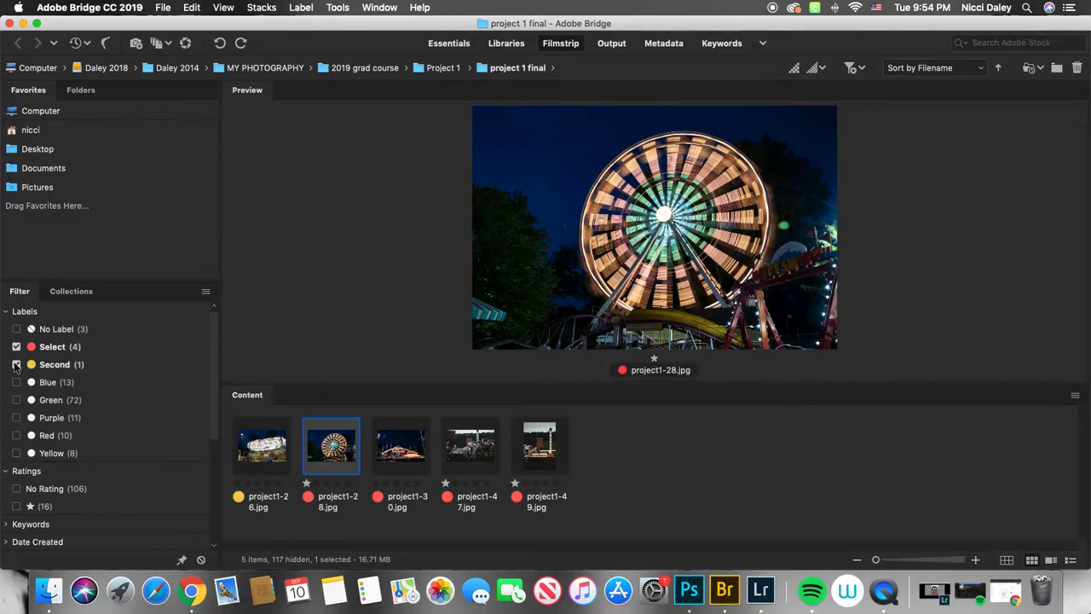
key("super+8")
left_click(15, 382)
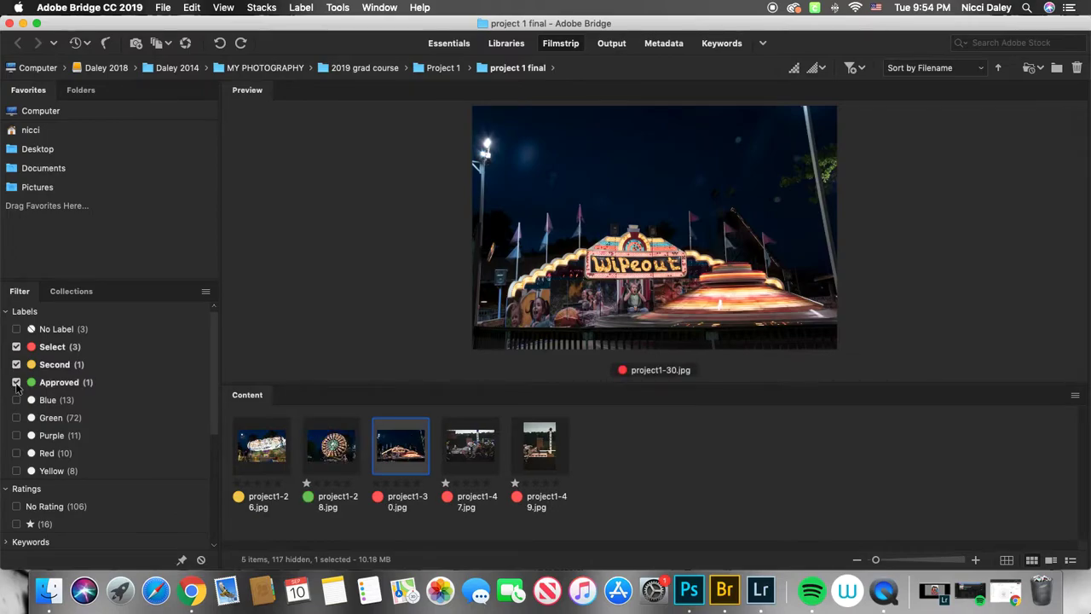
- Label project1-30 with the blue Review label and add Review to the label filter
key("super+9")
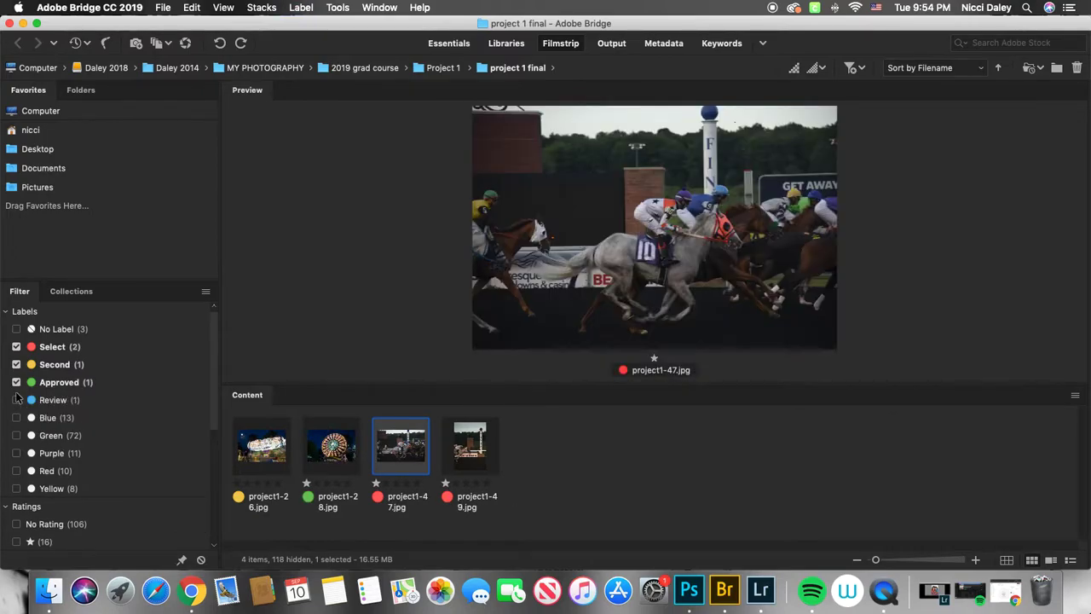
left_click(16, 400)
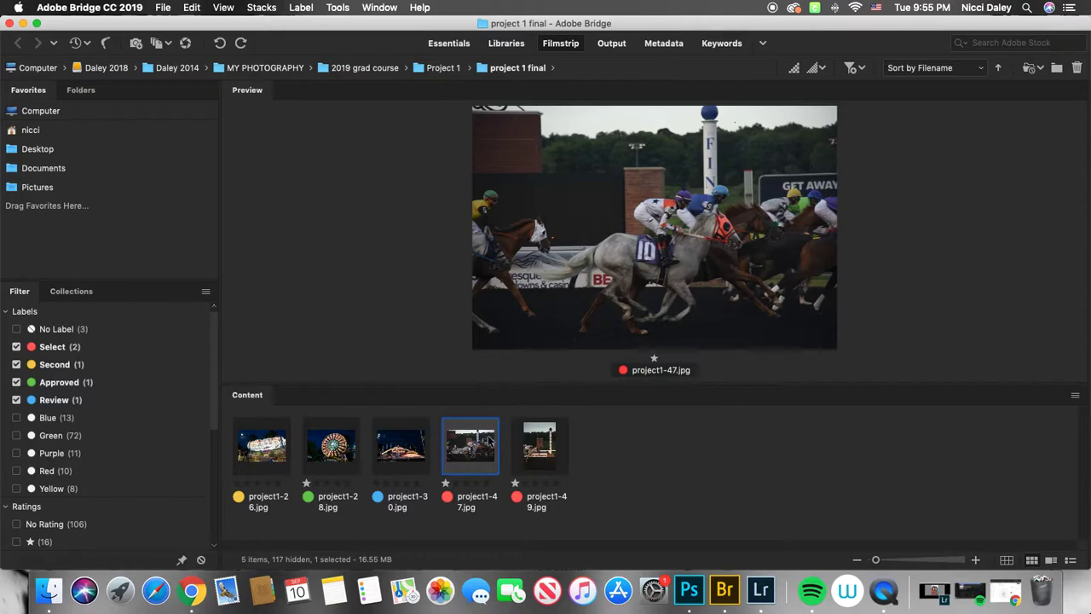
- Open project1-28 in Photoshop
left_click(339, 445)
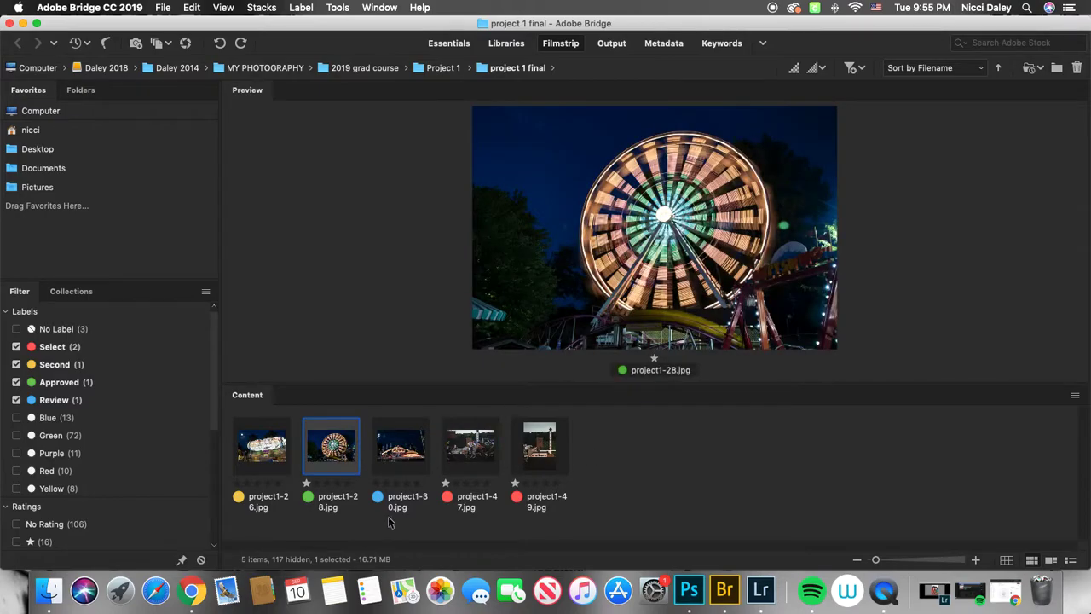
double_click(340, 444)
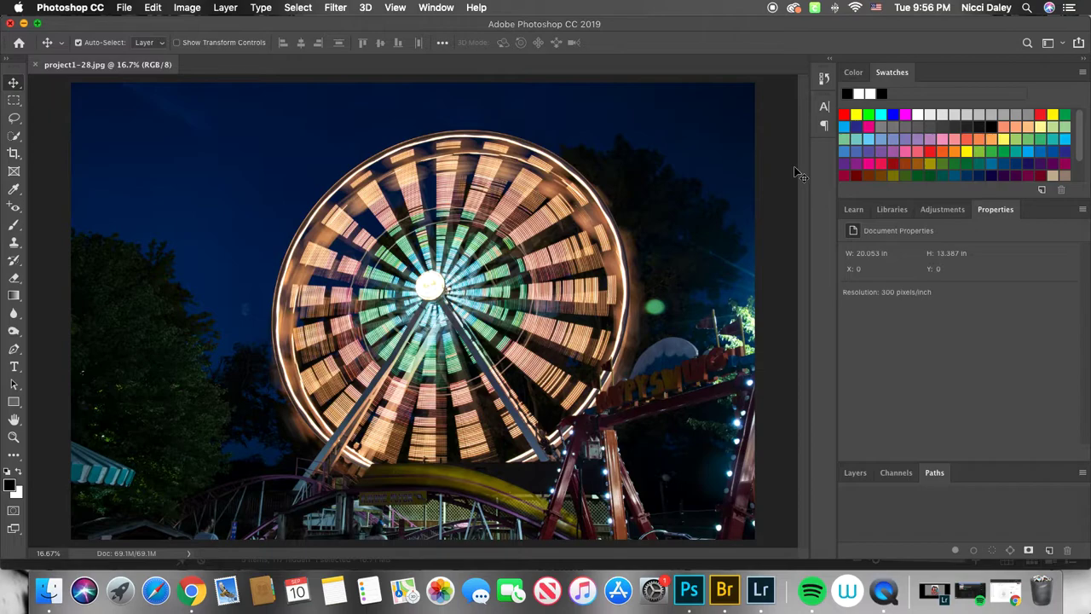
scroll(646, 182, "right", 5)
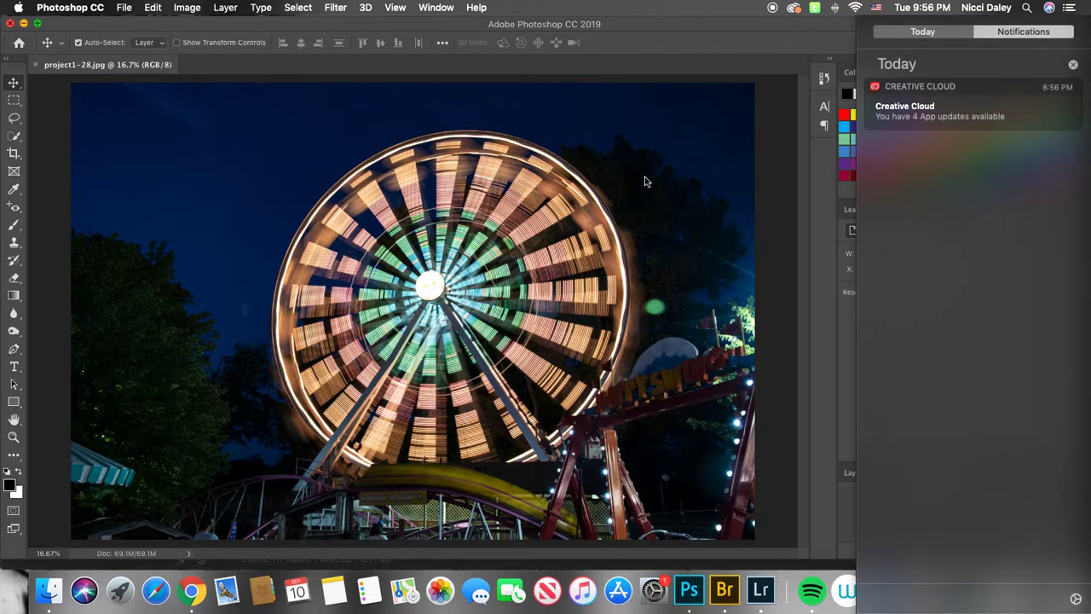
left_click(1073, 64)
left_click(762, 127)
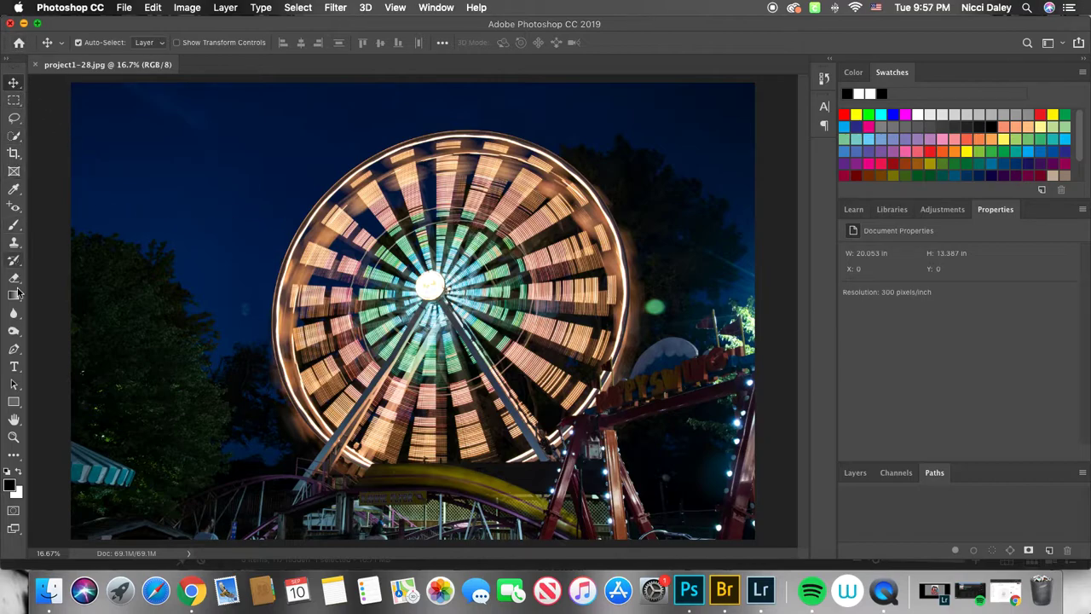
- Examine the Lasso, Crop, Eyedropper, Move and Marquee tools and their flyout variants in the toolbox
left_click(14, 118)
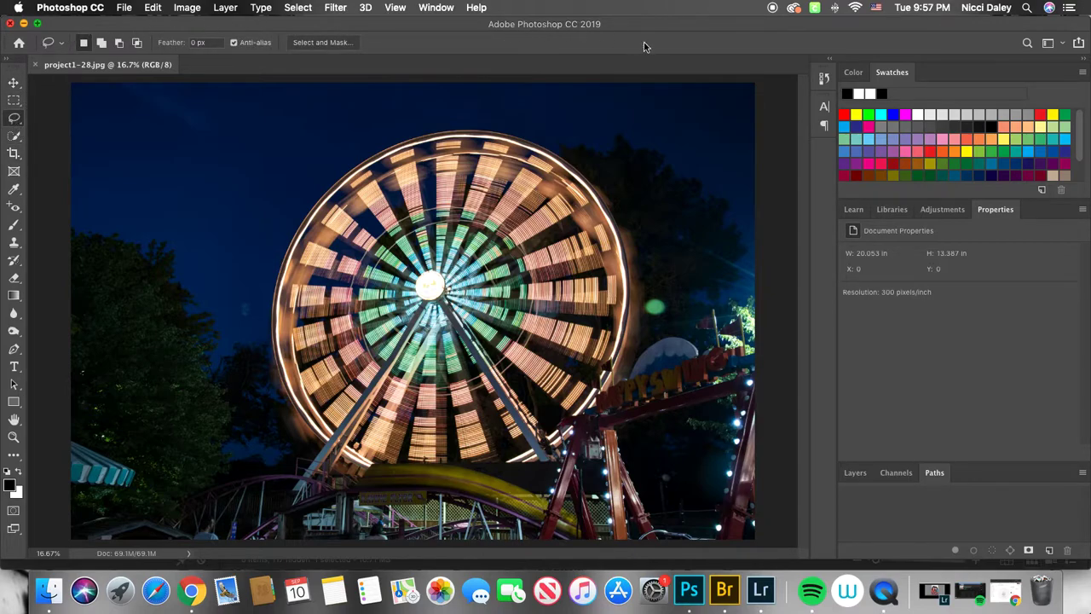
left_click(14, 153)
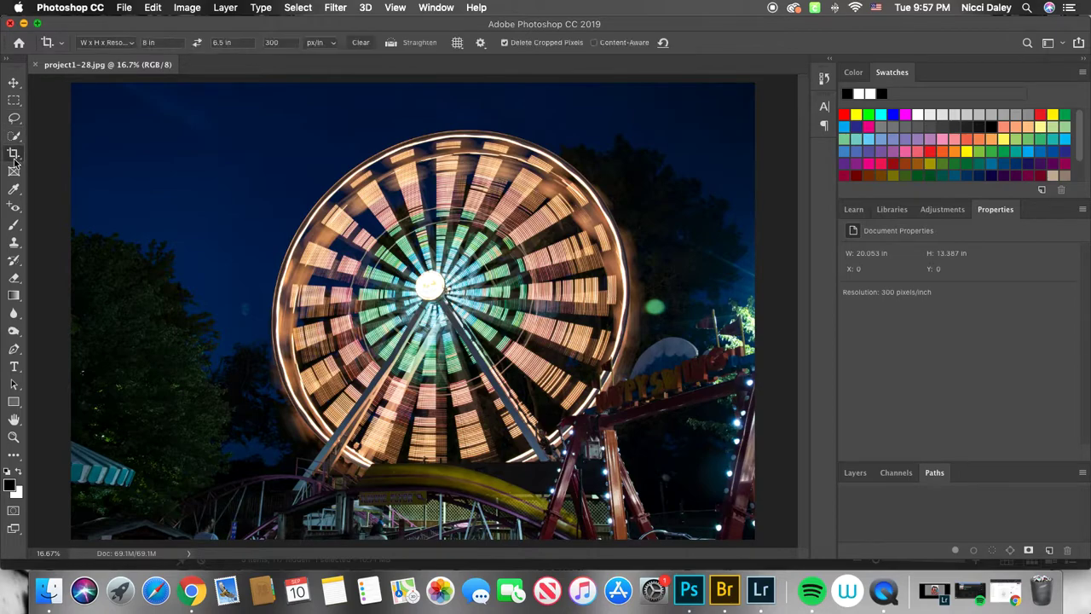
left_click(14, 172)
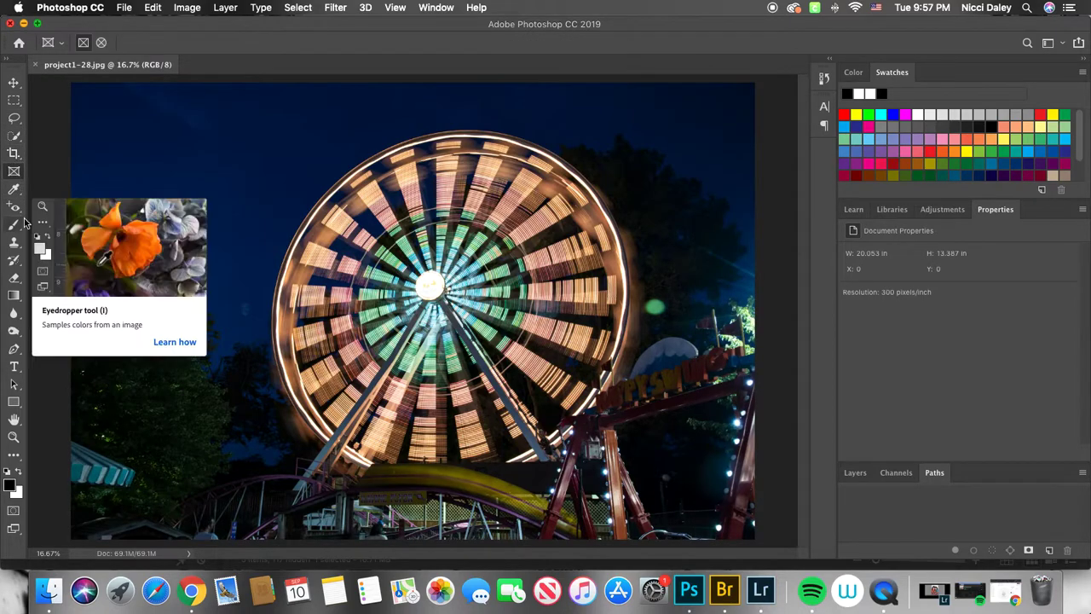
left_click(17, 192)
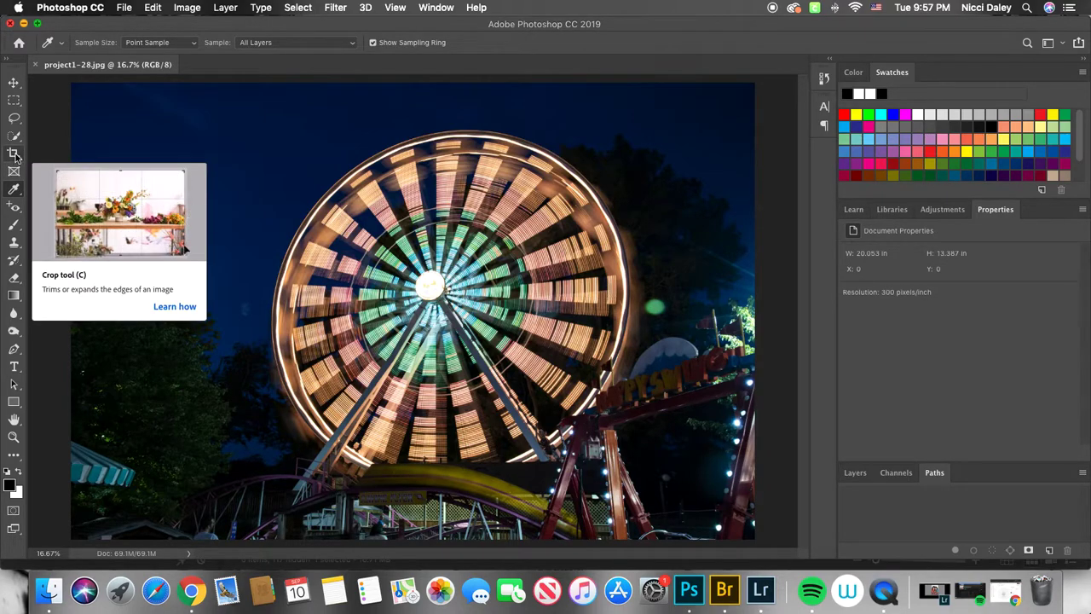
left_click(17, 84)
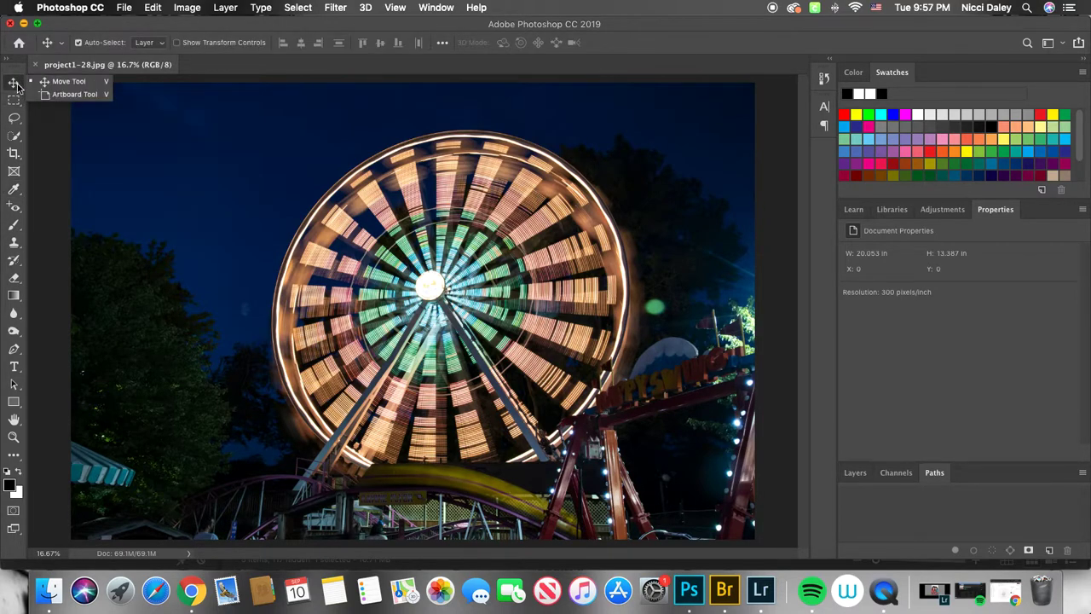
left_click(16, 102)
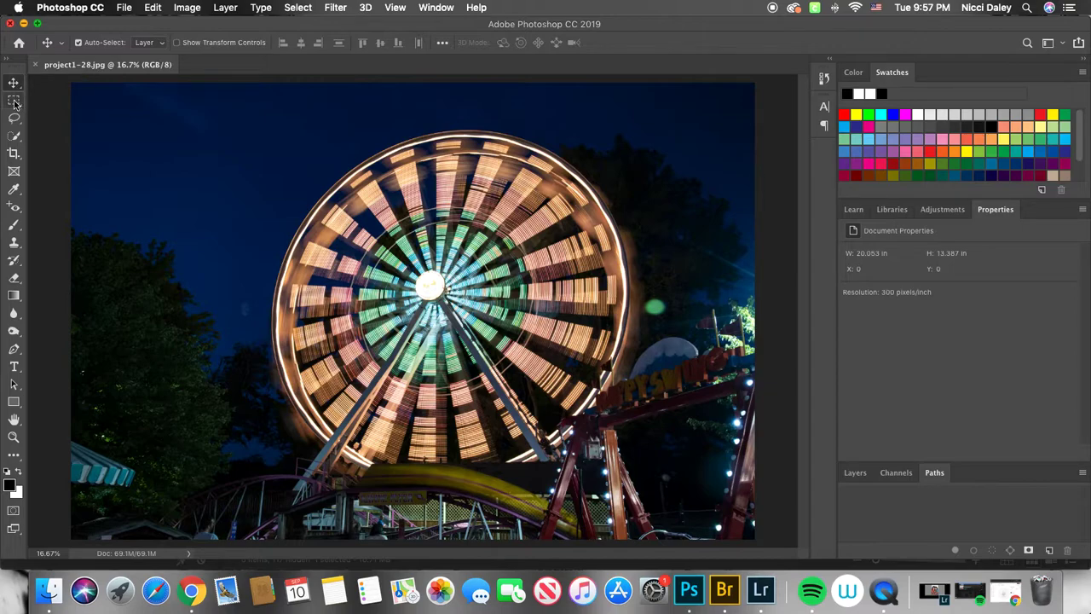
right_click(17, 108)
left_click(16, 124)
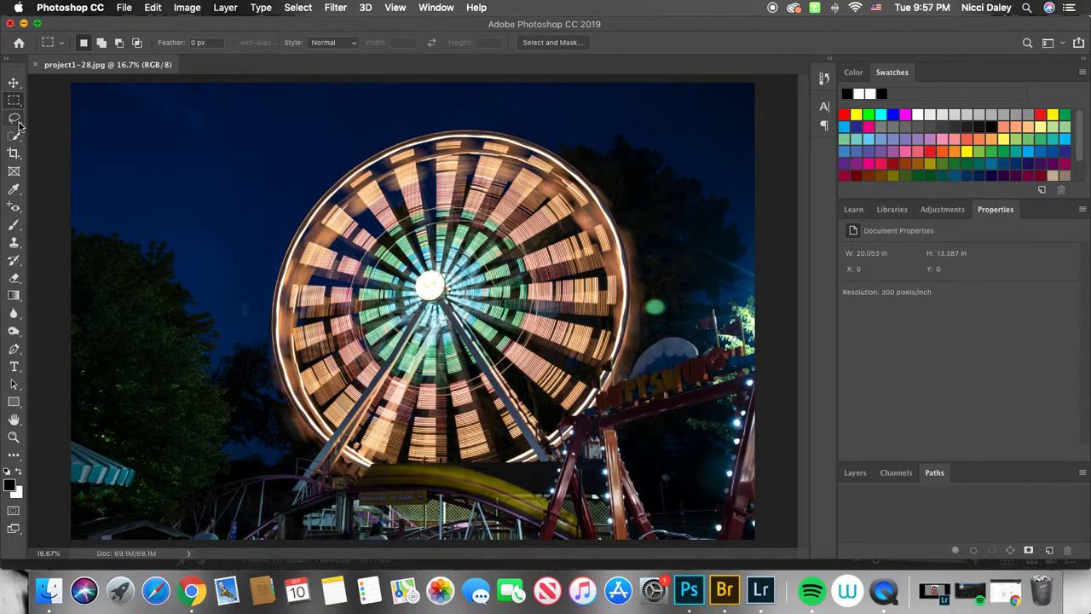
left_click(16, 123)
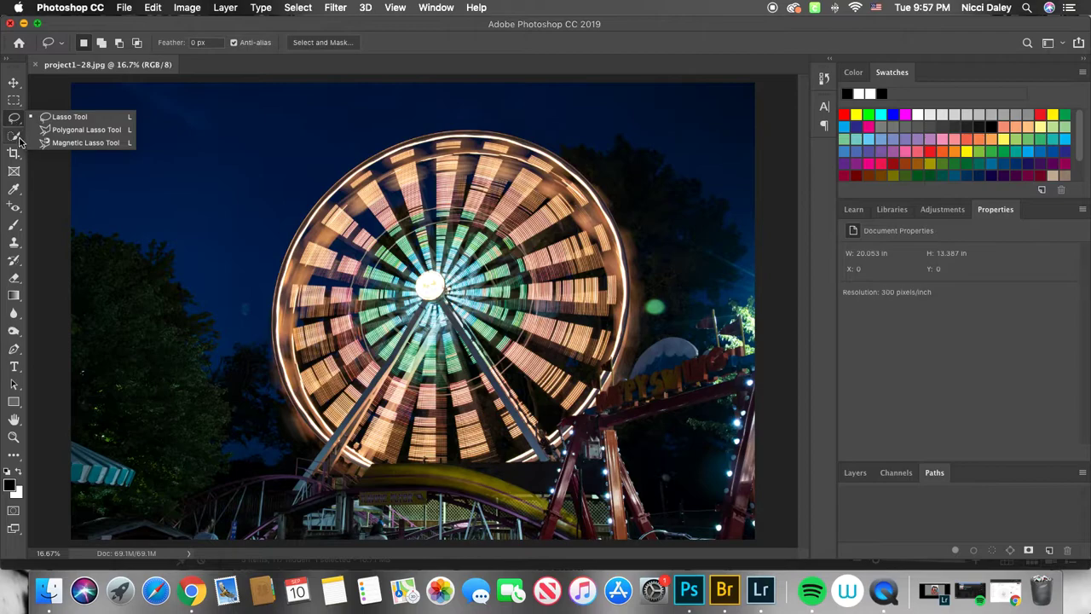
left_click(15, 137)
left_click(15, 153)
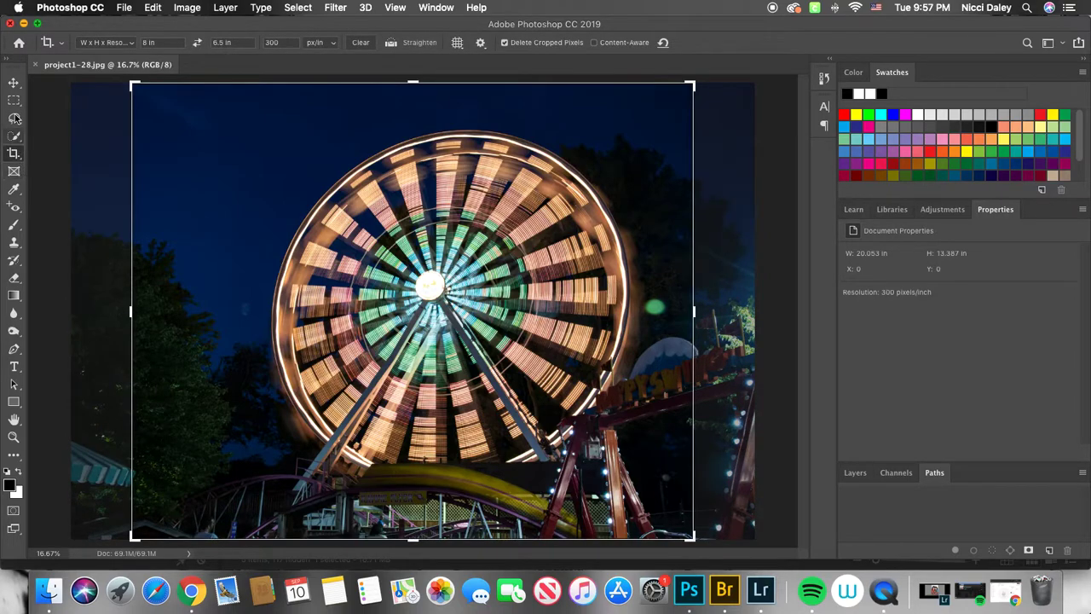
left_click(17, 85)
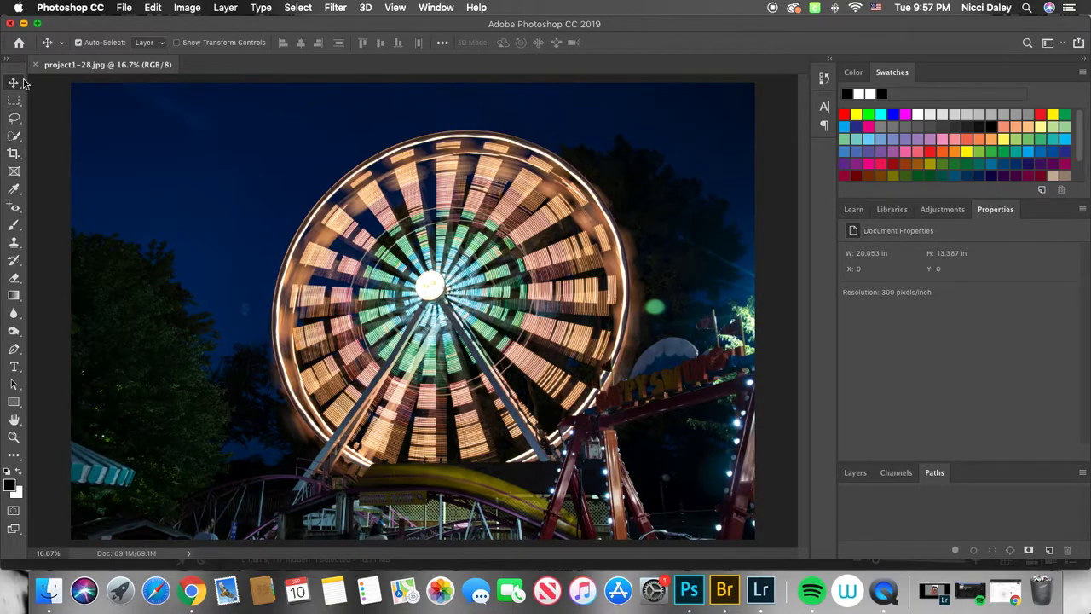
- Switch the workspace to Photography and collapse the History panel
left_click(1064, 44)
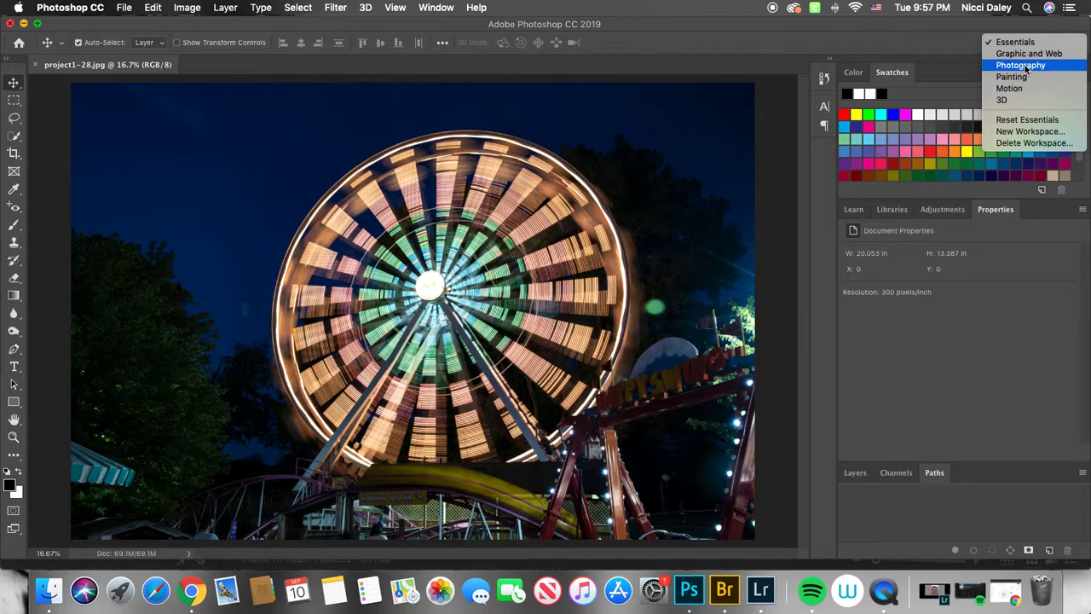
left_click(1022, 65)
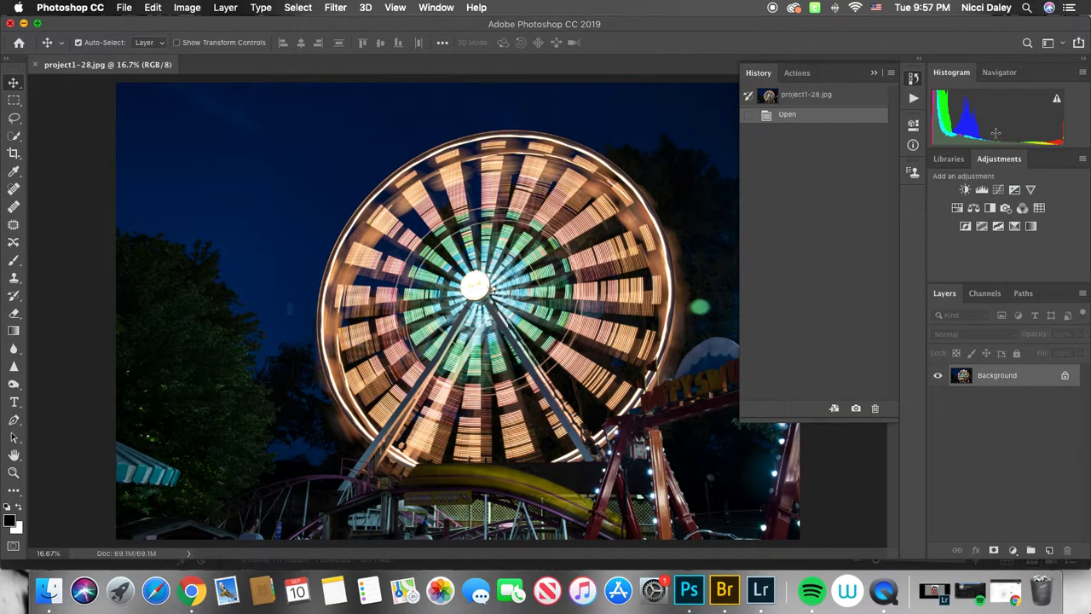
left_click(874, 73)
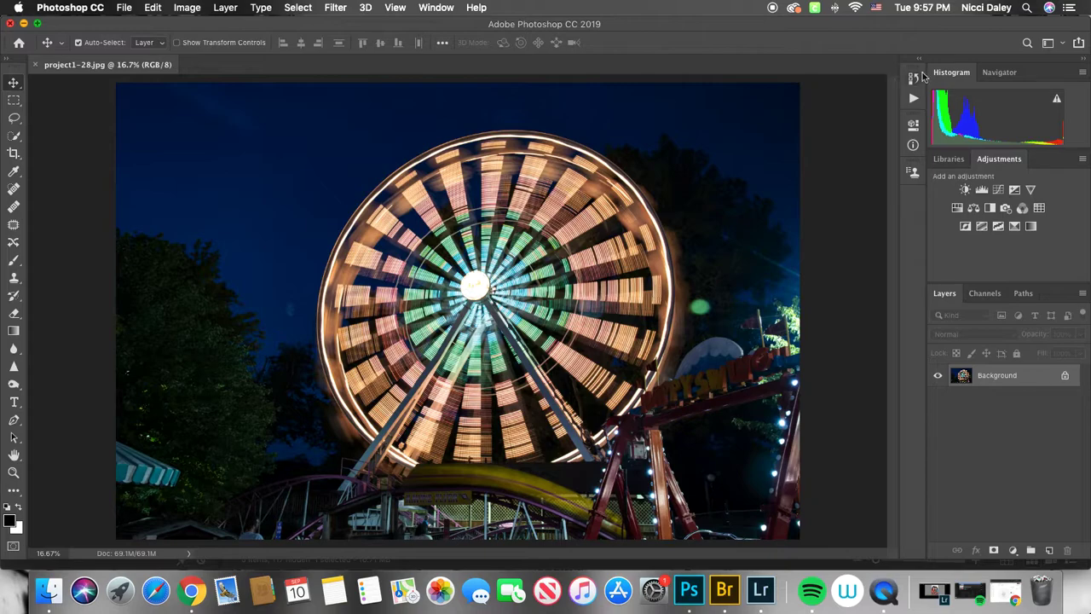
left_click(1064, 43)
left_click(1027, 69)
- Examine the Navigator zoom controls and the Channels, Paths and Layers panels of the new workspace
left_click(1002, 73)
left_click_drag(1012, 162, 1015, 162)
mouse_move(1012, 117)
left_mouse_down()
mouse_move(1034, 114)
mouse_move(1016, 128)
mouse_move(999, 106)
mouse_move(1016, 103)
mouse_move(1017, 114)
left_mouse_up()
mouse_move(1016, 160)
left_mouse_down()
mouse_move(999, 160)
mouse_move(1011, 161)
left_mouse_up()
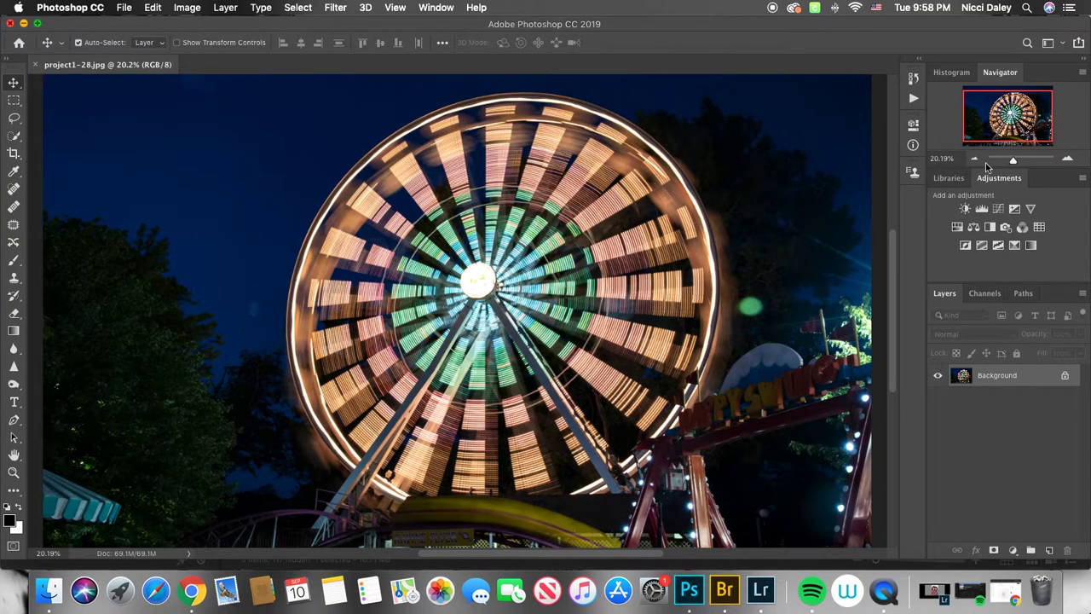
left_click(974, 159)
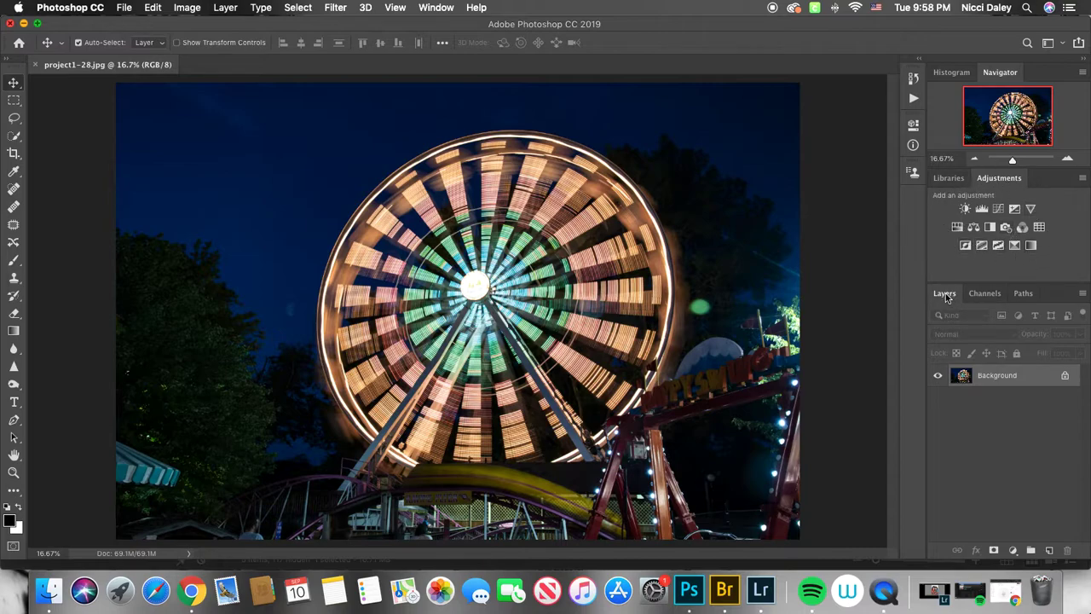
left_click(983, 295)
left_click(1021, 294)
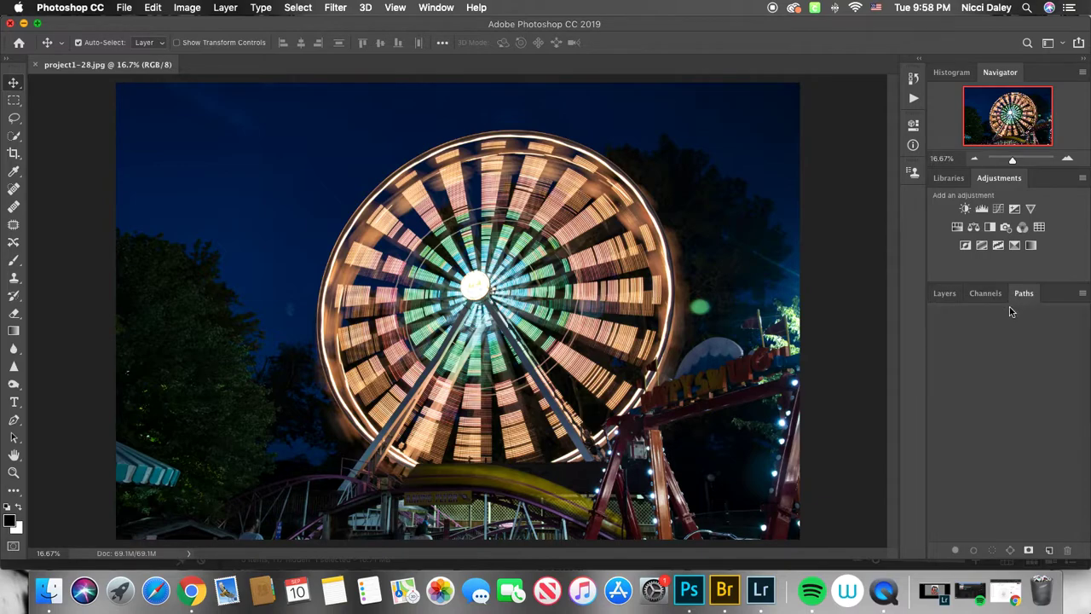
left_click(955, 297)
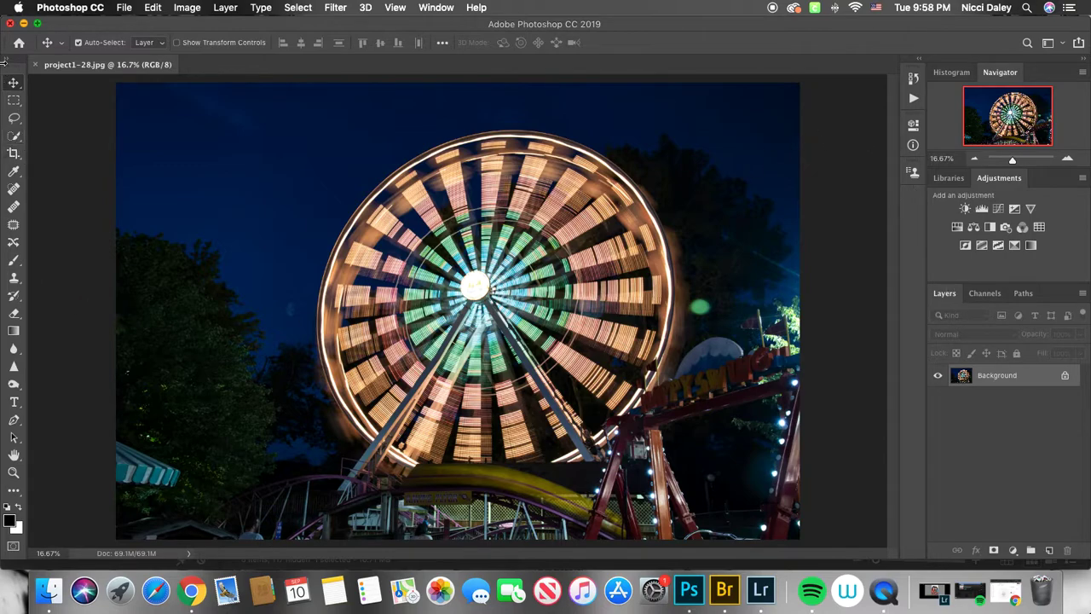
- Select the Crop tool and open its ratio presets, keeping W x H x Resolution
left_click(18, 157)
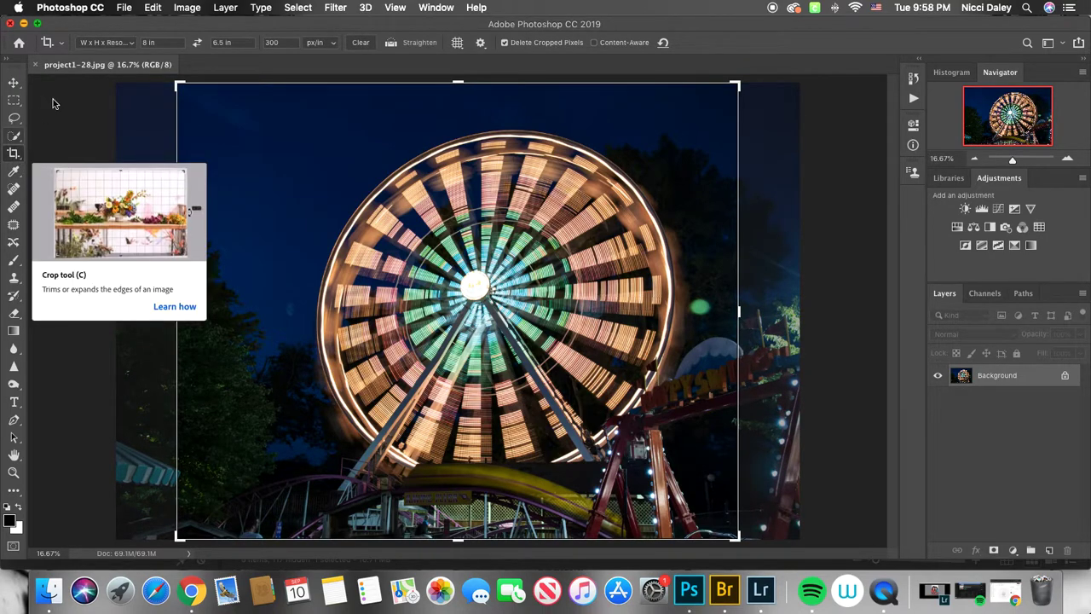
left_click(131, 43)
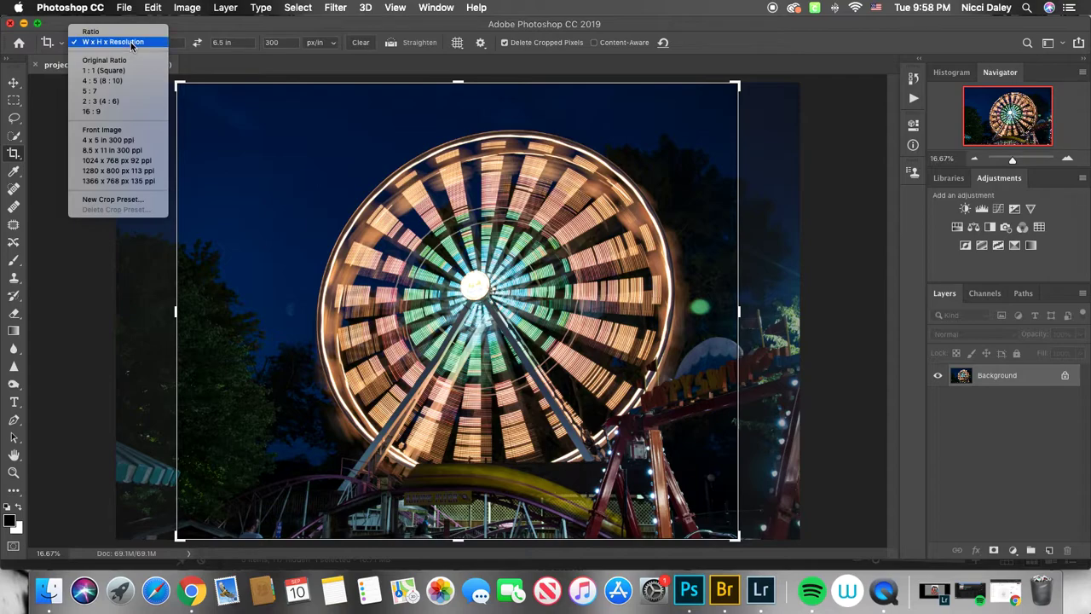
left_click(132, 42)
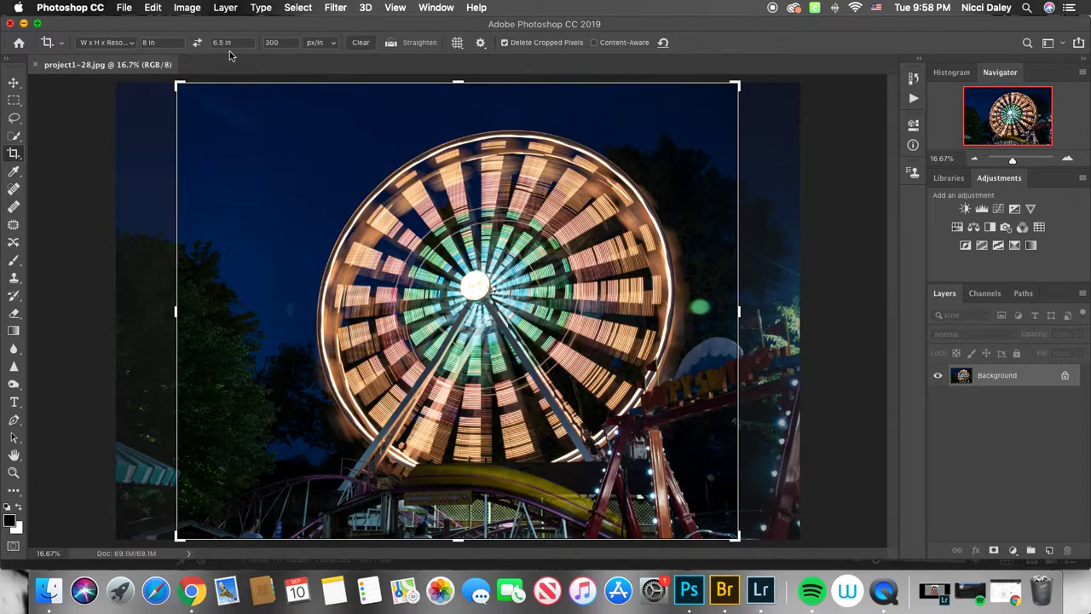
left_click(131, 43)
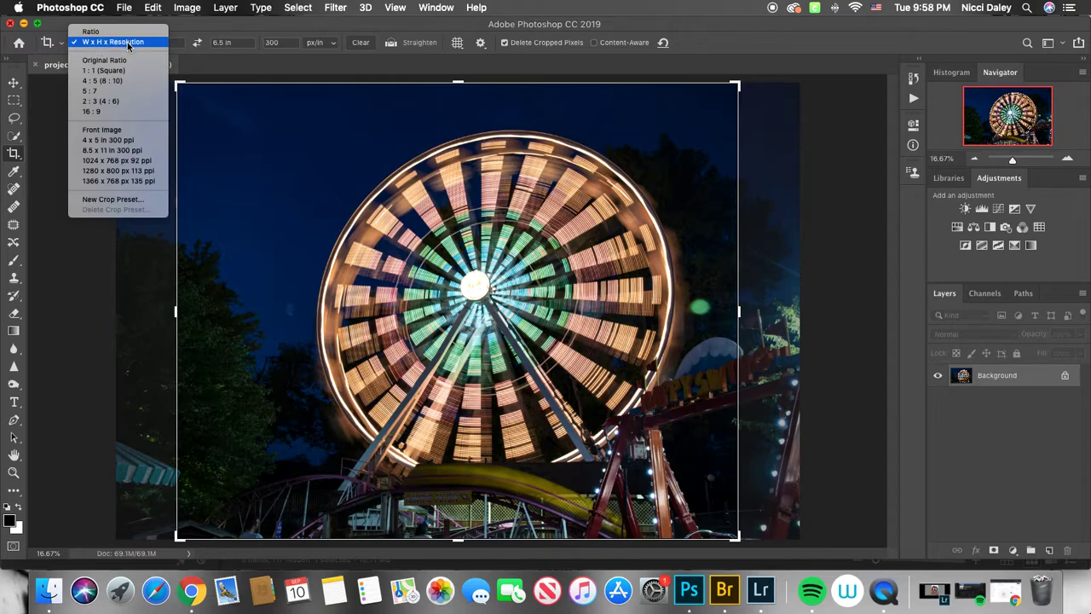
left_click(126, 42)
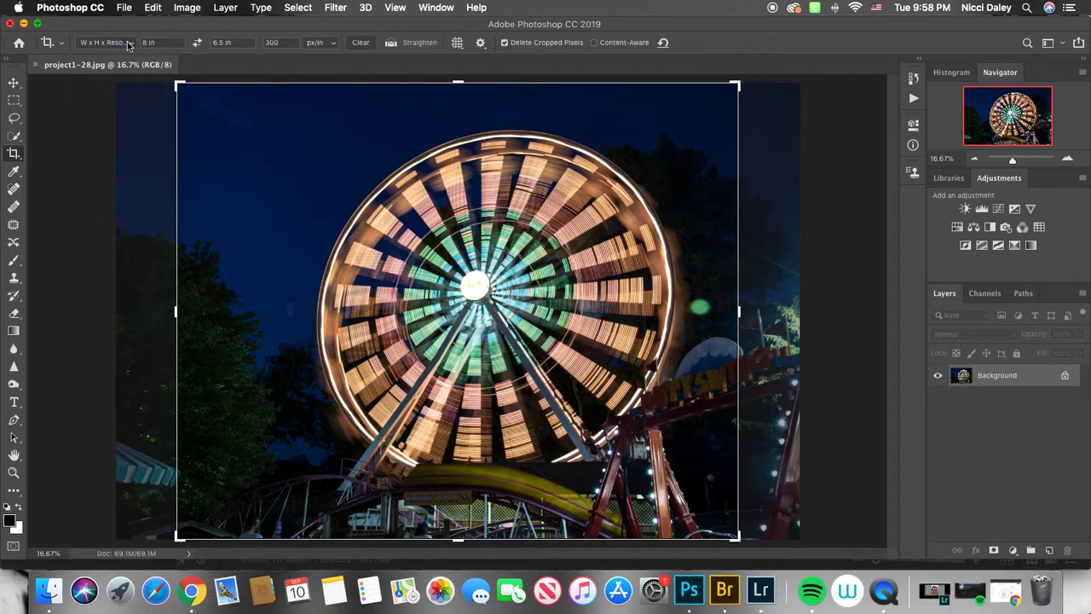
- Set the crop size to 7 in wide by 5 in high
left_click(165, 42)
type("7")
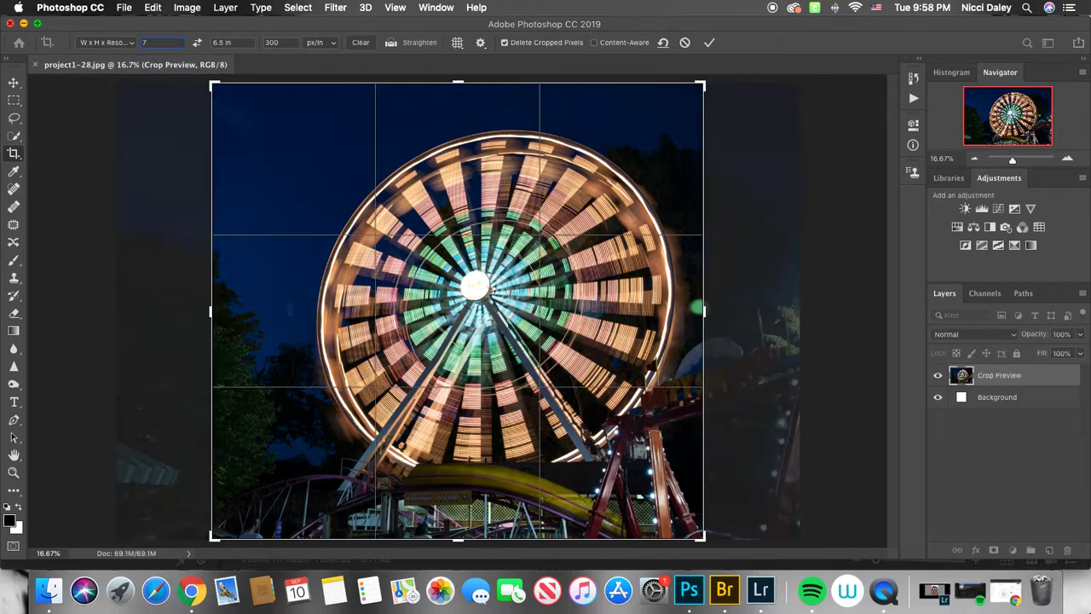
left_click(245, 43)
type("5")
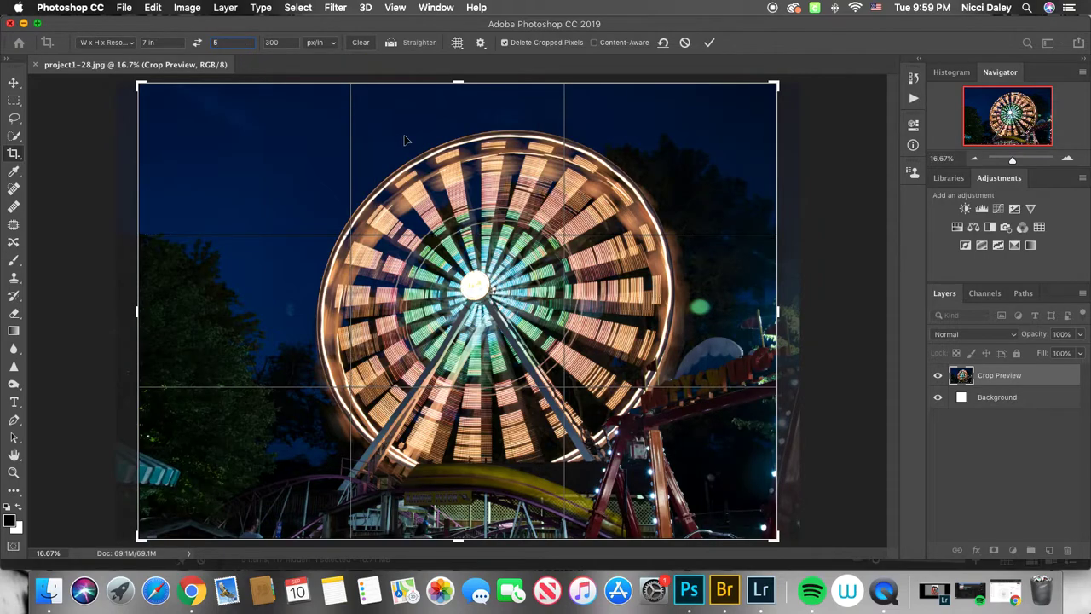
left_click(287, 44)
- Resize and reposition the crop box around the Ferris wheel
left_click_drag(779, 85, 704, 174)
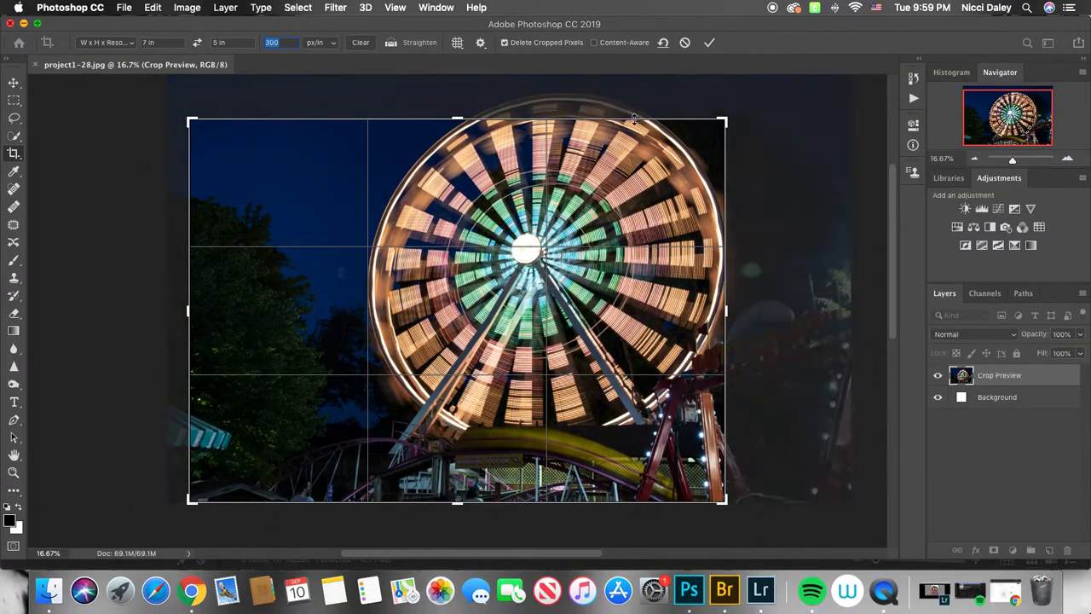
mouse_move(458, 121)
left_mouse_down()
mouse_move(455, 97)
mouse_move(463, 127)
mouse_move(449, 162)
mouse_move(458, 110)
left_mouse_up()
left_click_drag(633, 160, 609, 160)
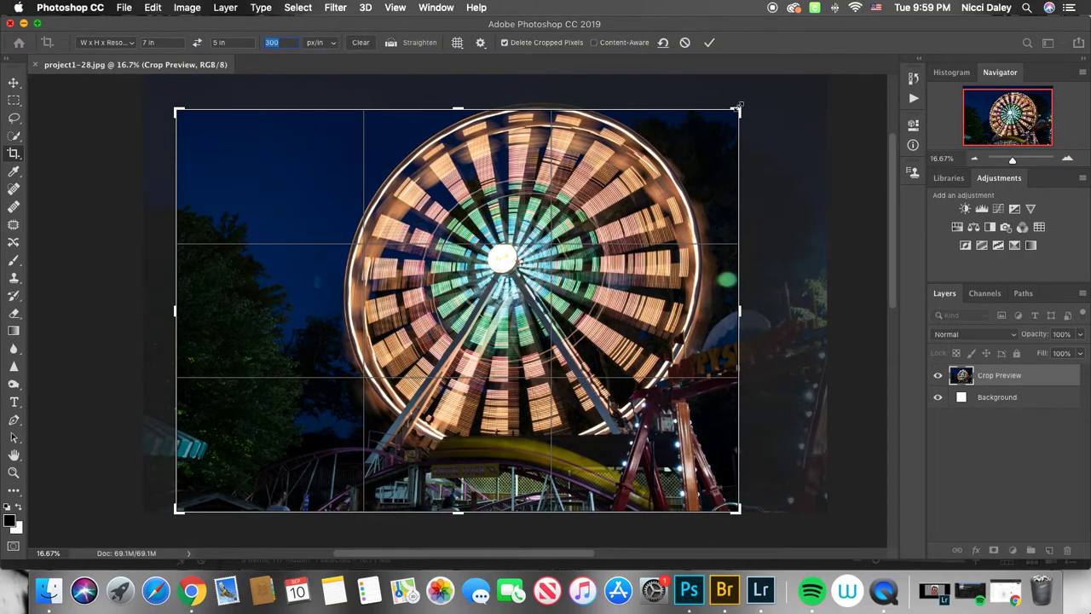
left_click_drag(738, 108, 750, 100)
left_click_drag(608, 213, 576, 210)
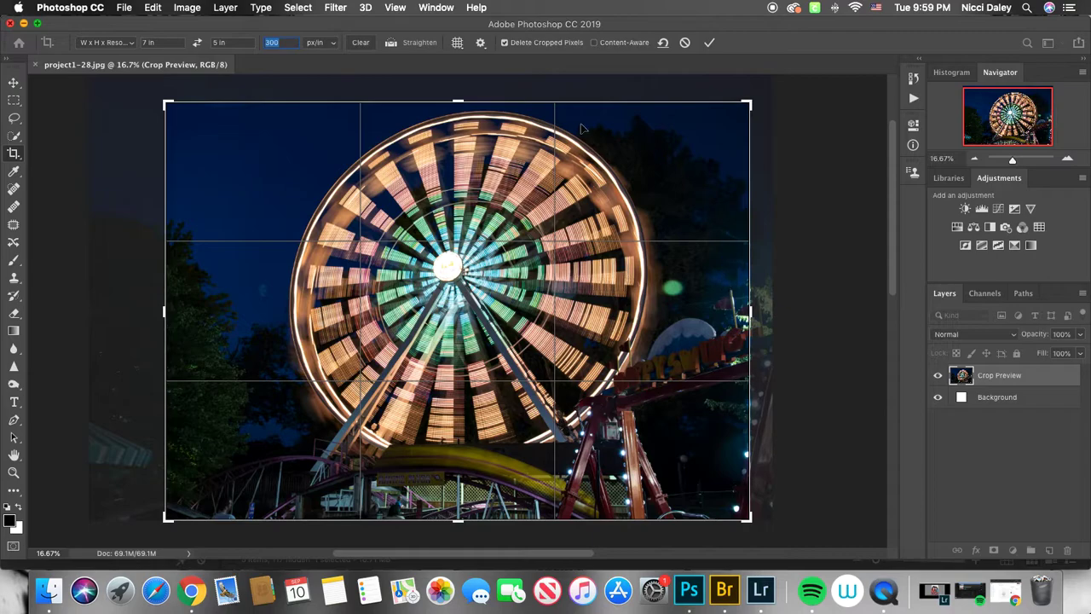
- Try swapping the crop to a 5 in by 7 in portrait orientation and centring the wheel inside it
left_click(197, 43)
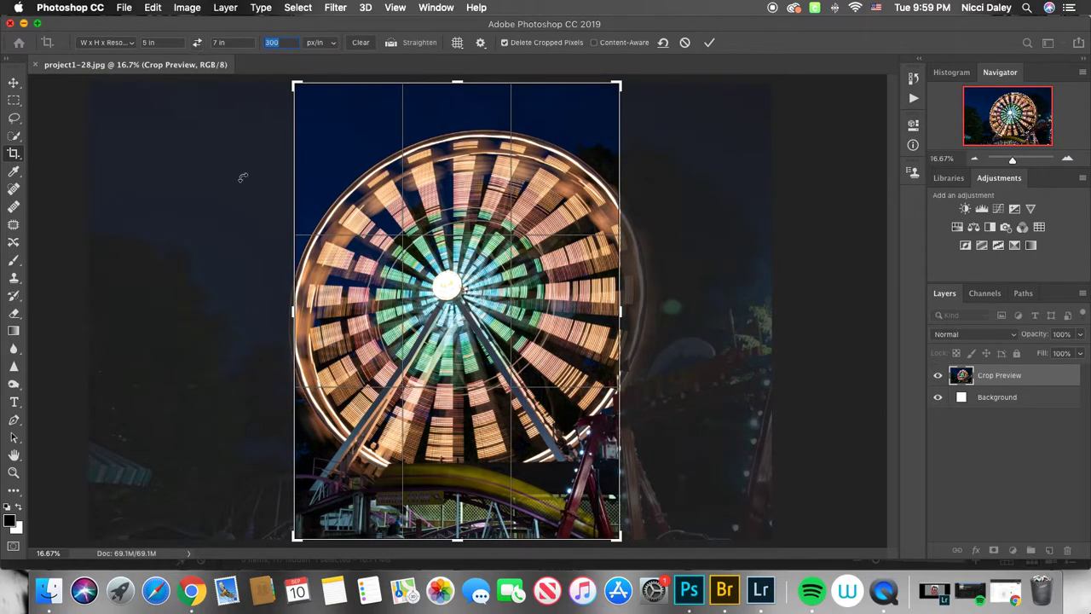
left_click(198, 43)
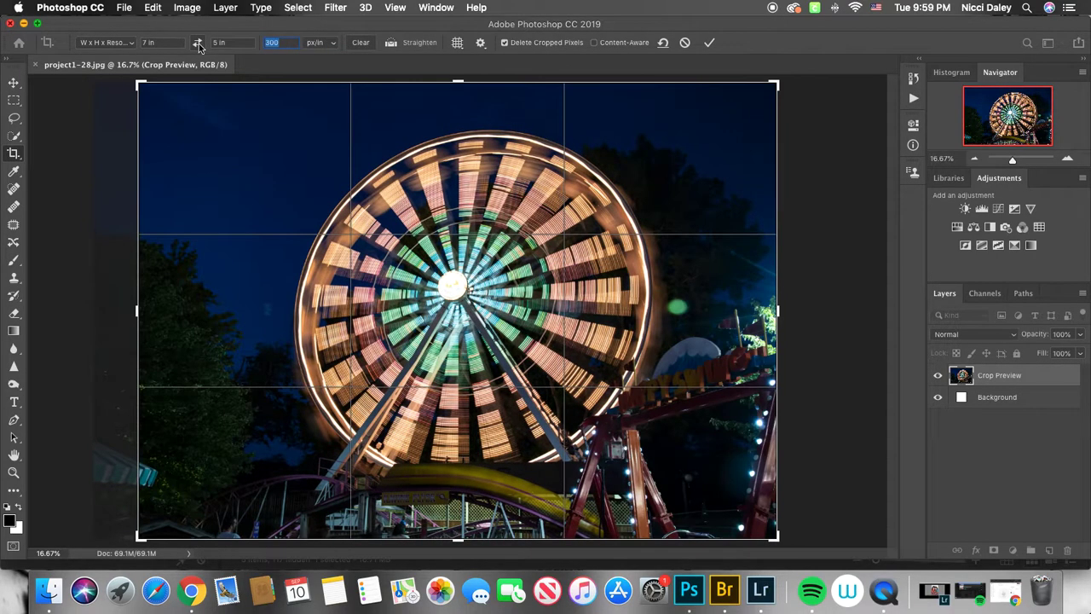
left_click(198, 42)
left_click_drag(541, 213, 461, 216)
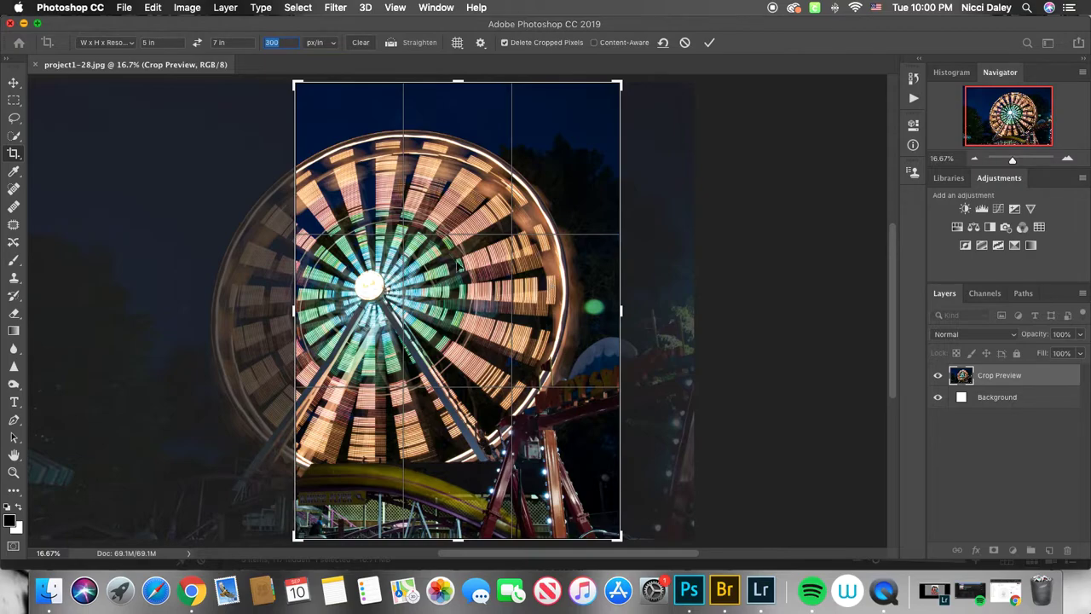
left_click_drag(375, 290, 475, 289)
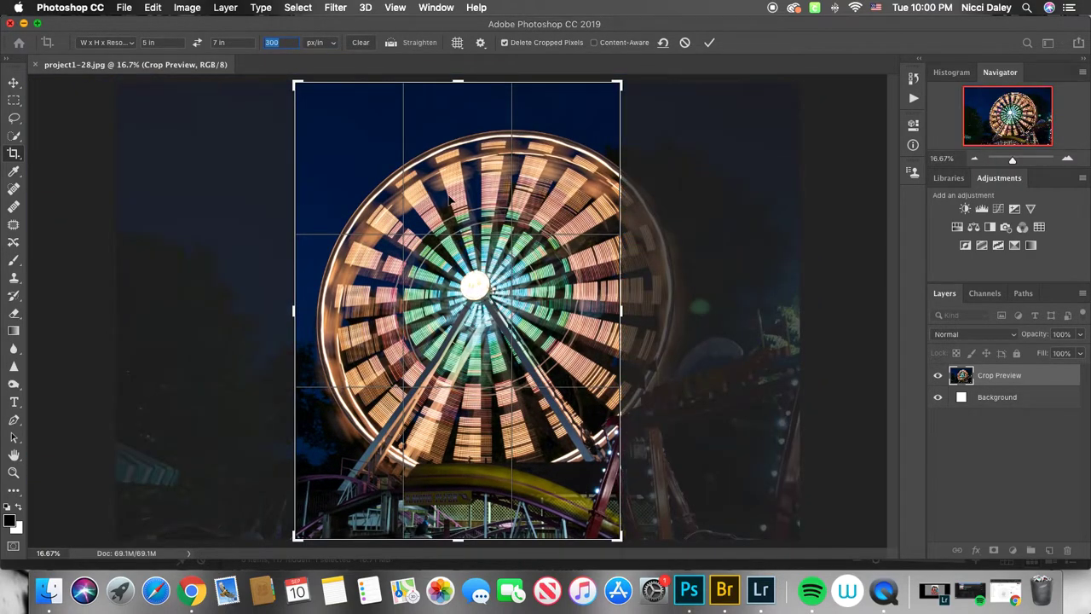
- Swap the crop back to 7 in by 5 in landscape, reposition it over the Ferris wheel, and apply the crop
left_click(197, 43)
mouse_move(641, 208)
left_mouse_down()
mouse_move(618, 206)
mouse_move(626, 218)
left_mouse_up()
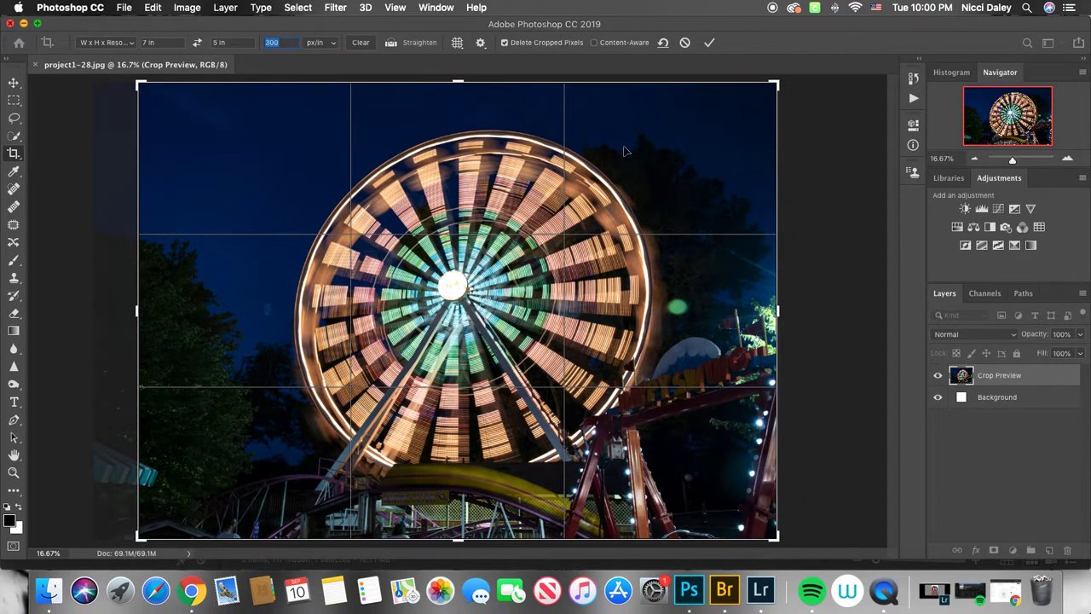
left_click(710, 43)
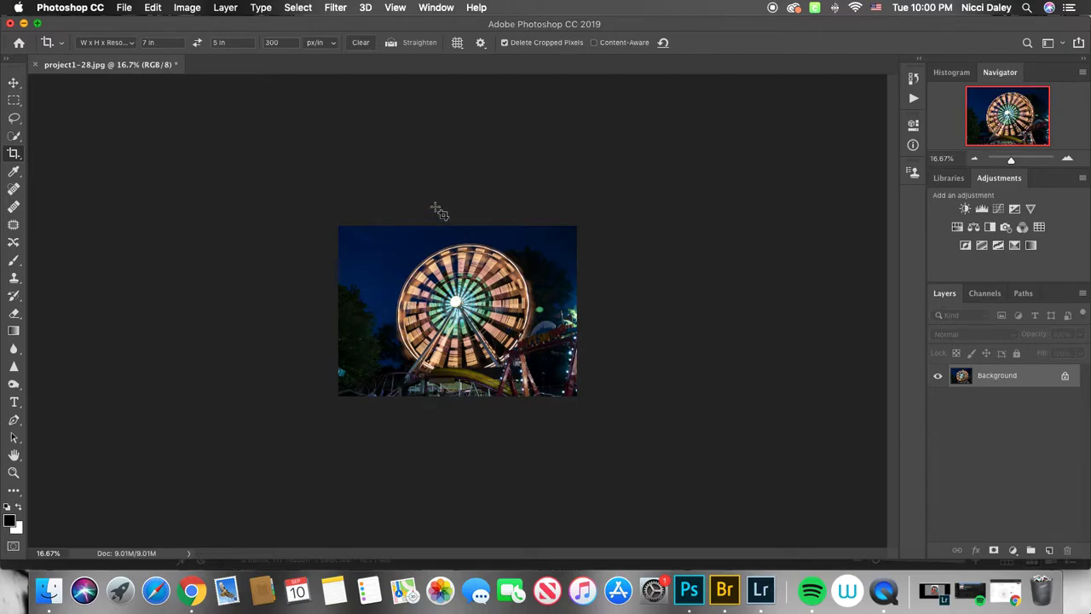
- Open the Image Size dialog to check the cropped photo's dimensions and resolution, then close it
left_click(190, 9)
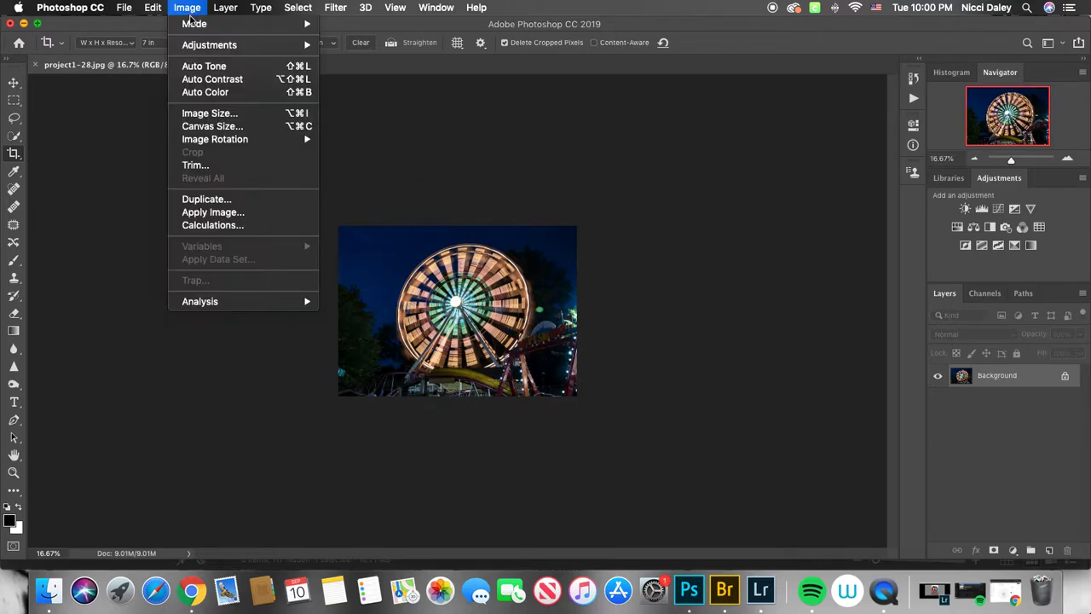
left_click(204, 113)
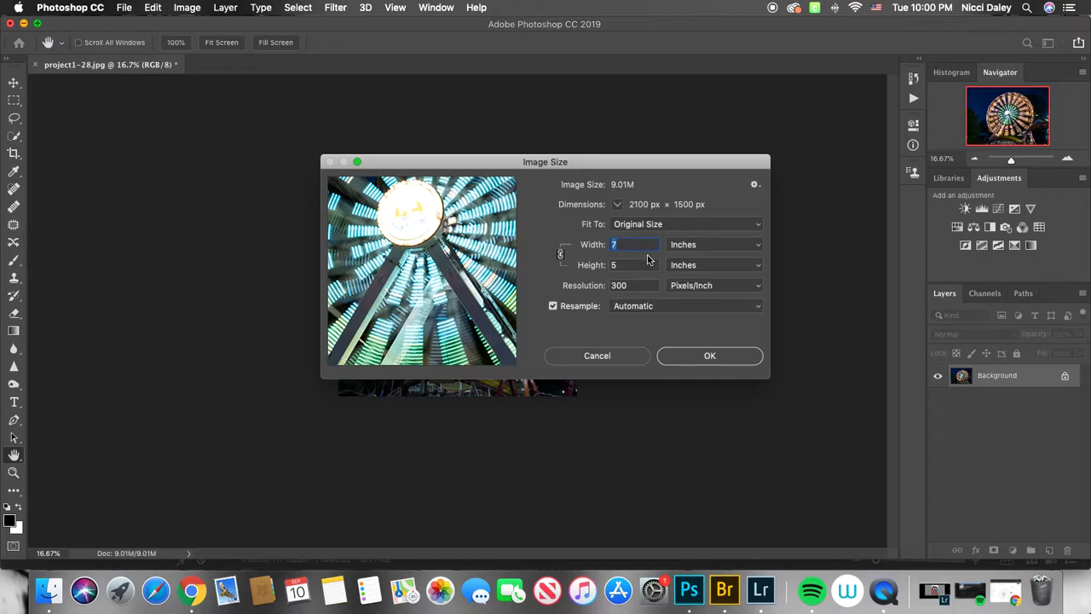
left_click(686, 356)
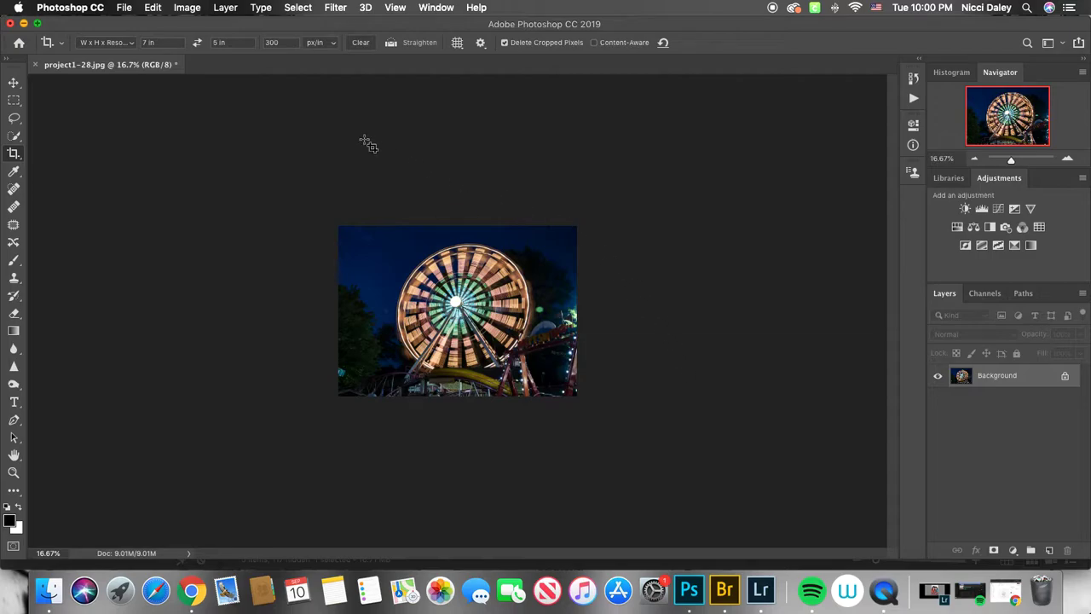
- Start Save As and name the file blurred motion 5x7 in the project 1 final folder
left_click(124, 8)
left_click(124, 8)
left_click(126, 8)
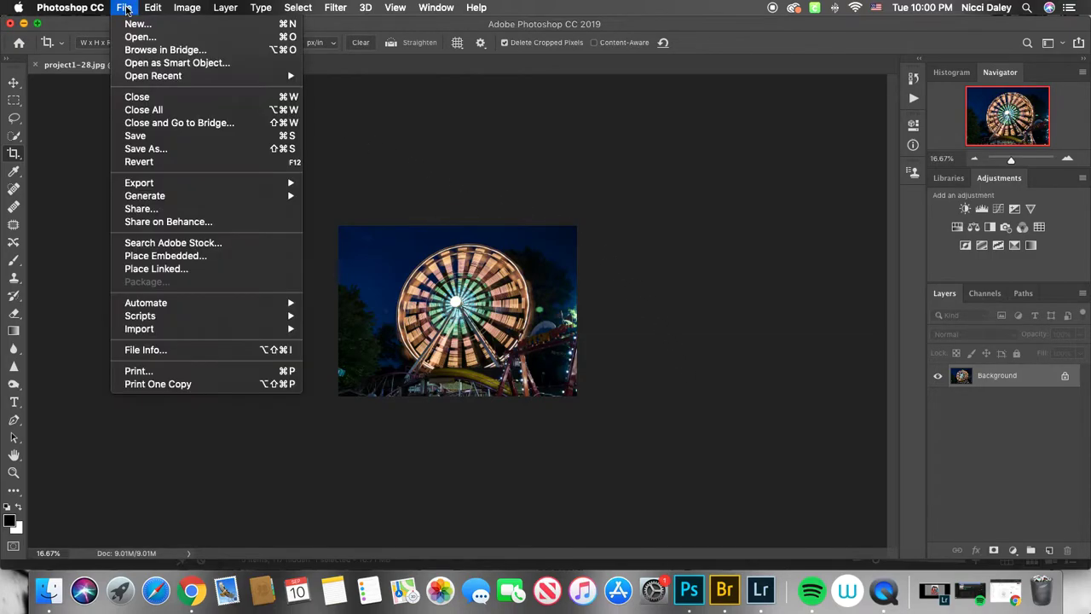
left_click(160, 150)
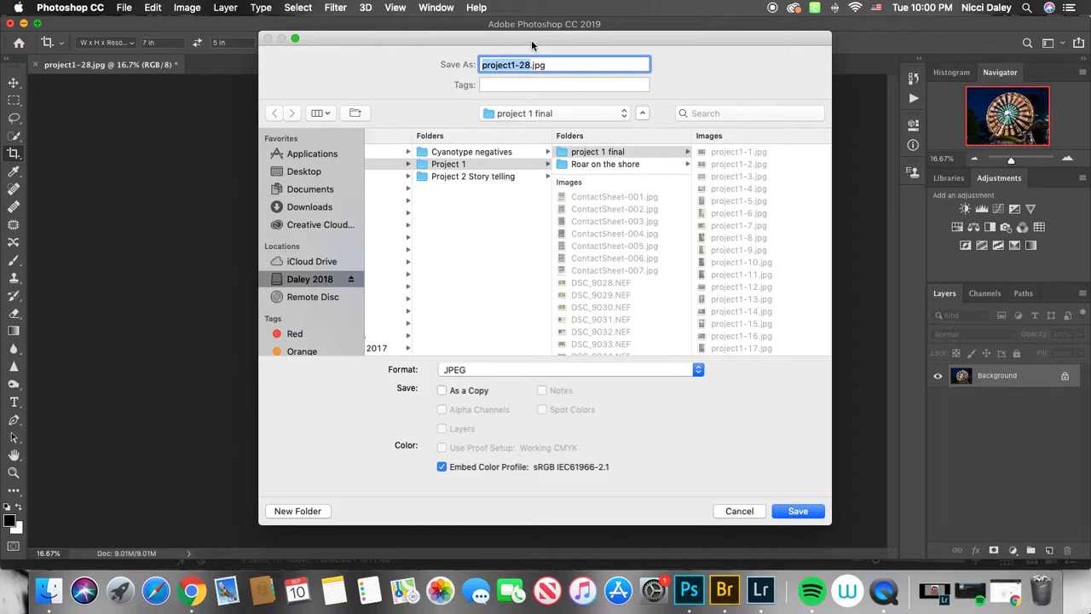
type("hksdhfikhsksdhk")
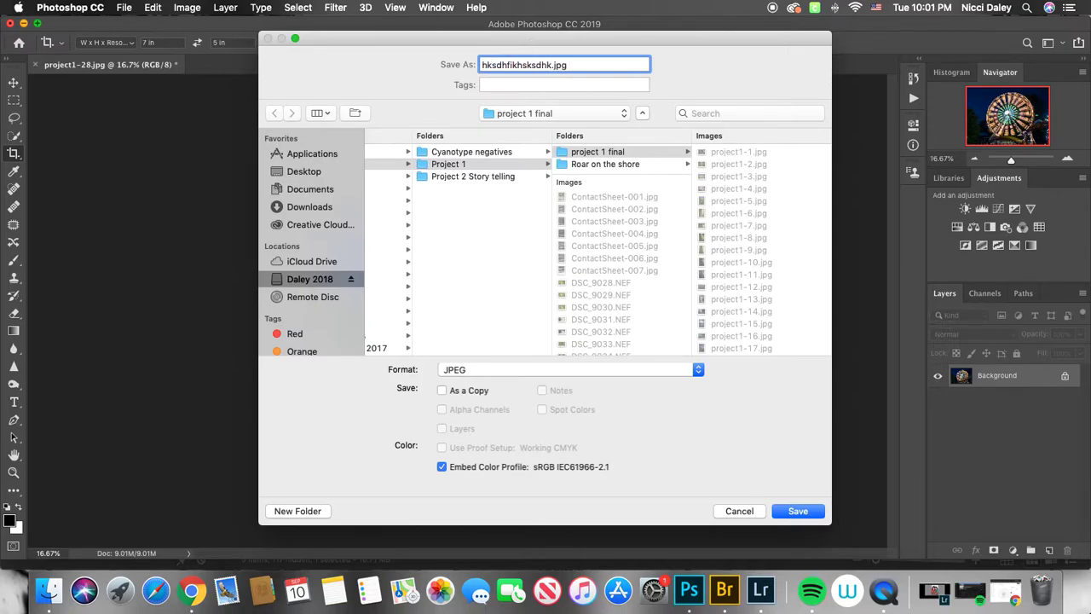
key("BackSpace")
key("BackSpace")
key("BackSpace")
key("BackSpace")
key("BackSpace")
key("BackSpace")
key("BackSpace")
key("BackSpace")
key("BackSpace")
key("BackSpace")
key("BackSpace")
key("BackSpace")
key("BackSpace")
key("BackSpace")
key("BackSpace")
type("blurred motion 5x7")
- Save the image as a JPEG with quality set to Maximum 12
left_click(701, 372)
left_click(456, 373)
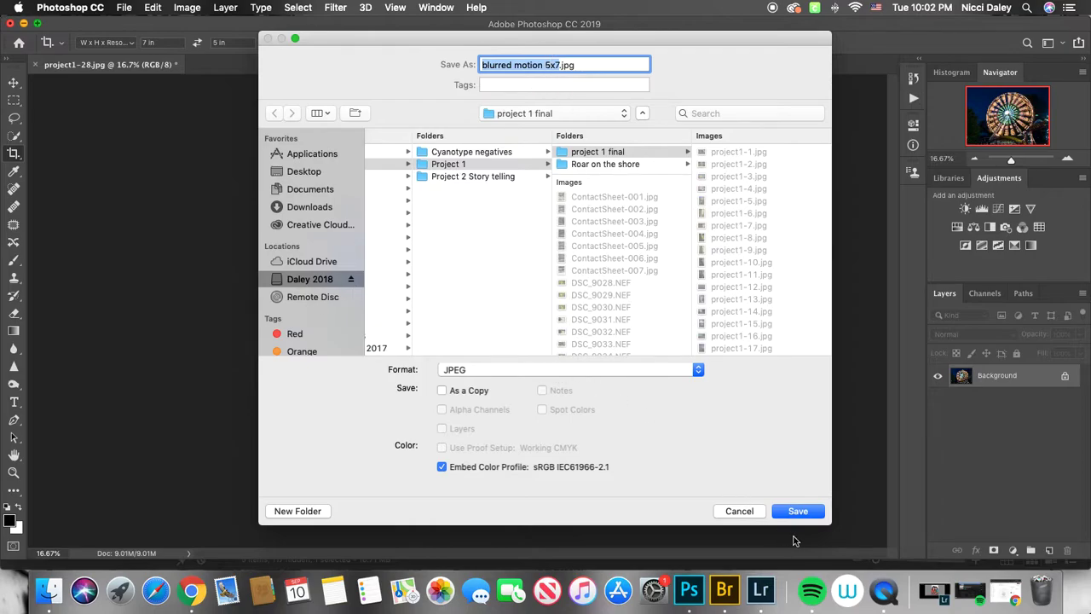
left_click(801, 512)
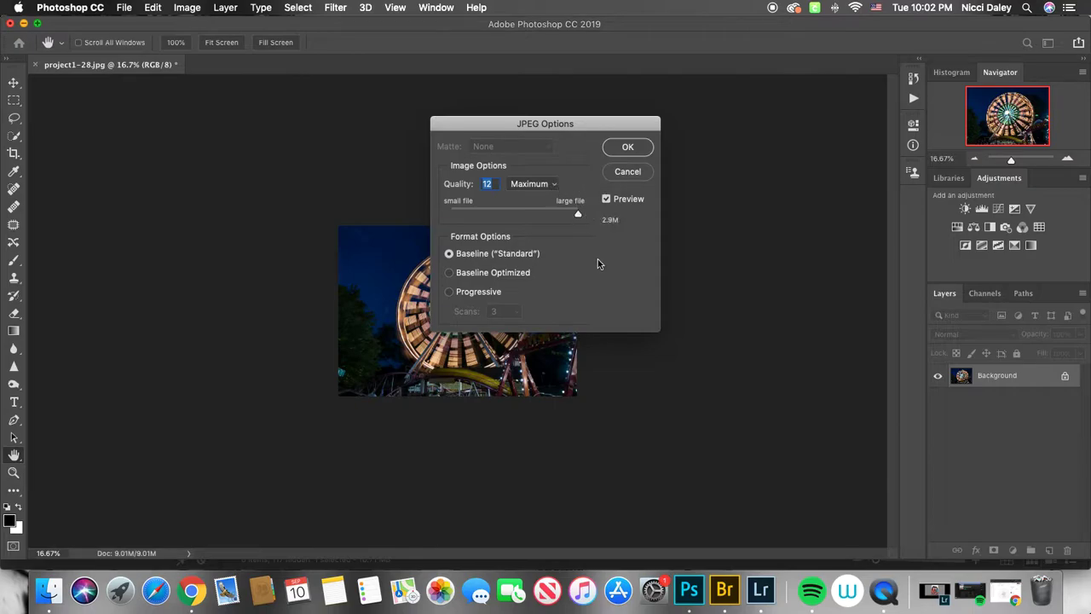
left_click_drag(578, 213, 605, 219)
key("Return")
key("c")
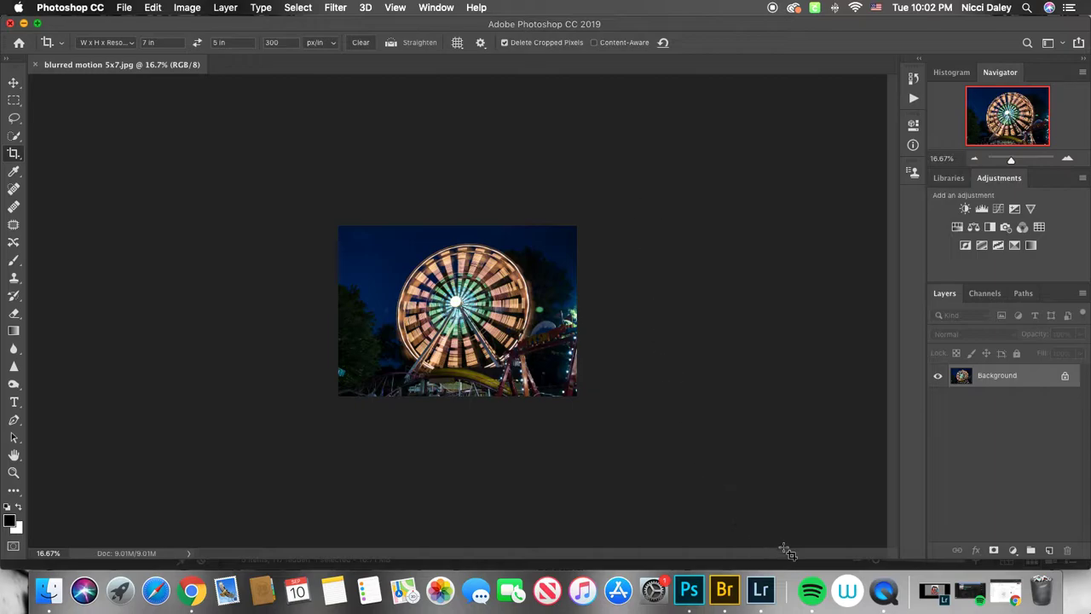
left_click(886, 590)
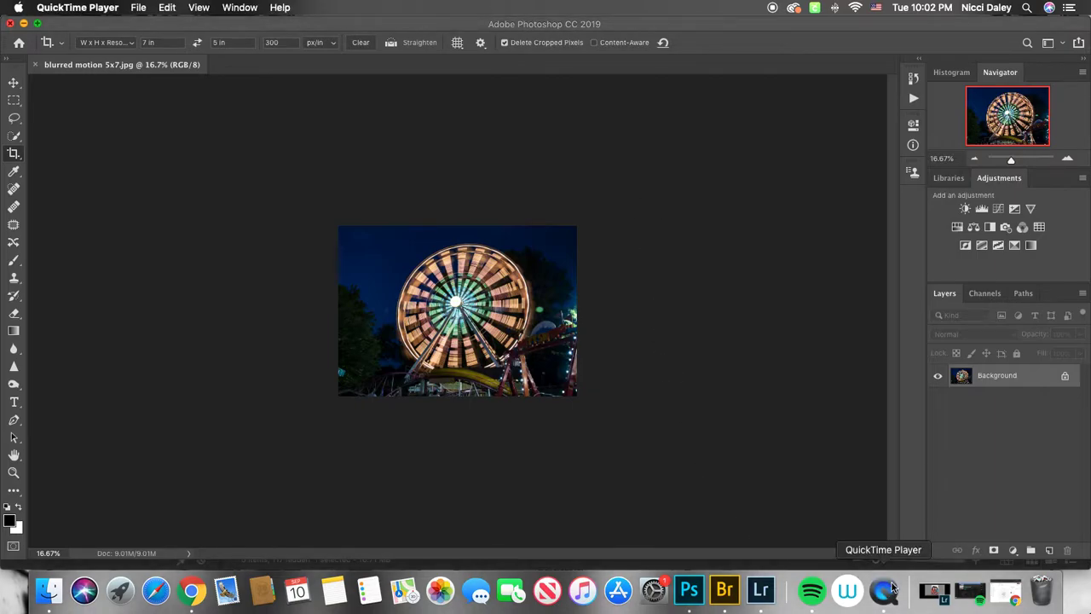